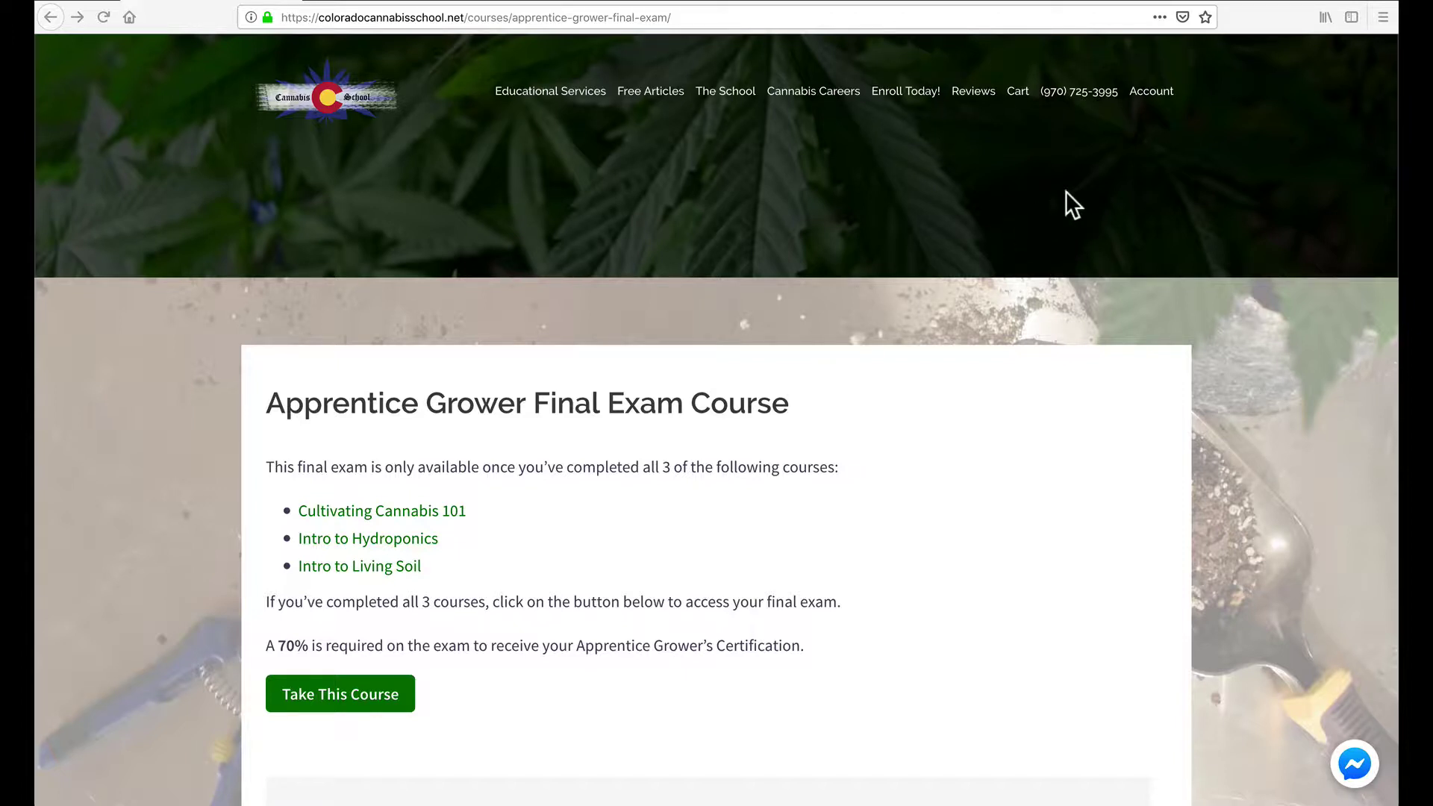
# Go to the Apprentice Grower Final Exam course page at /courses/apprentice-grower-final-exam/ and read its prerequisite notice.
pyautogui.moveTo(1159, 102)
pyautogui.scroll(-3, 580, 316)
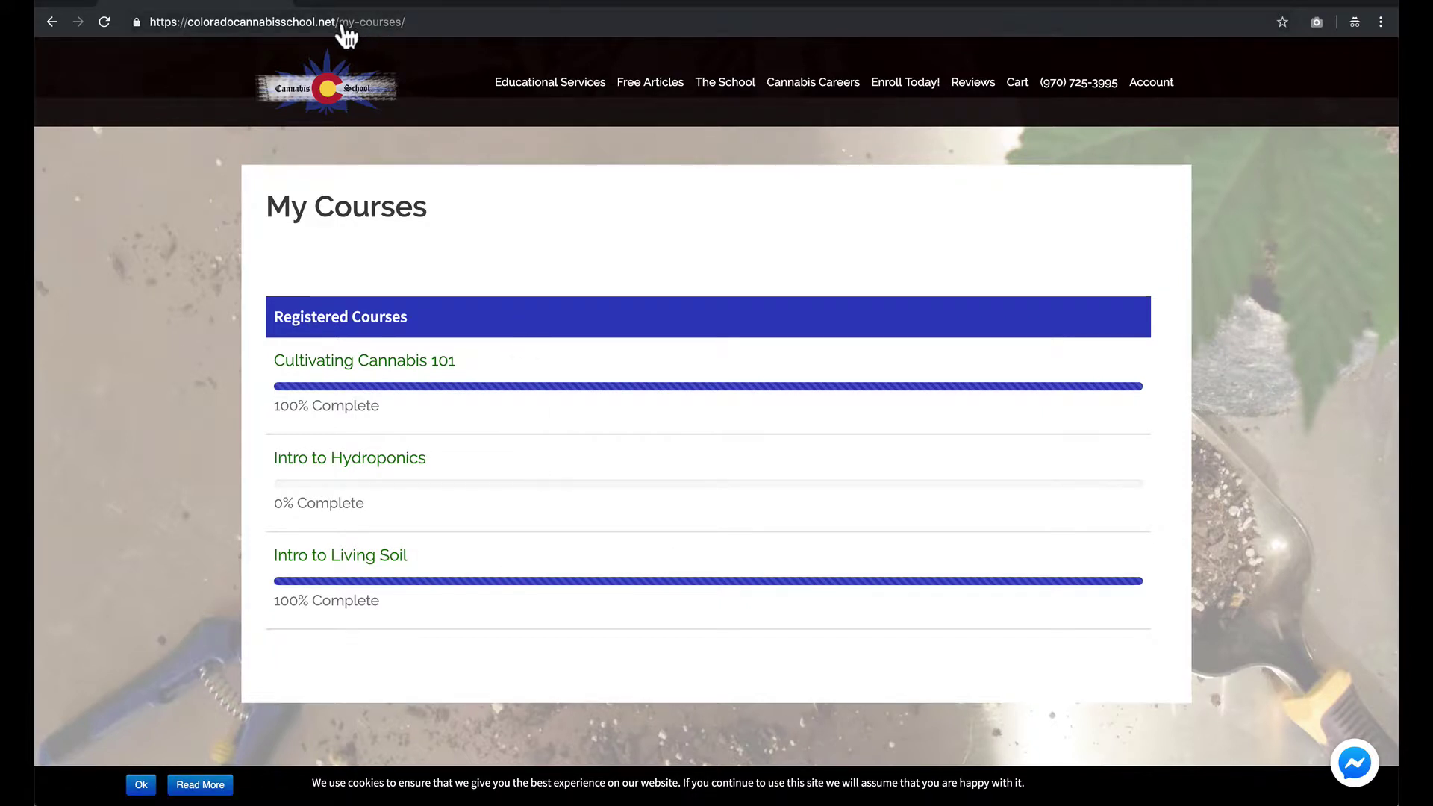
pyautogui.moveTo(342, 22); pyautogui.dragTo(559, 22)
pyautogui.write('c')
pyautogui.click(662, 85)
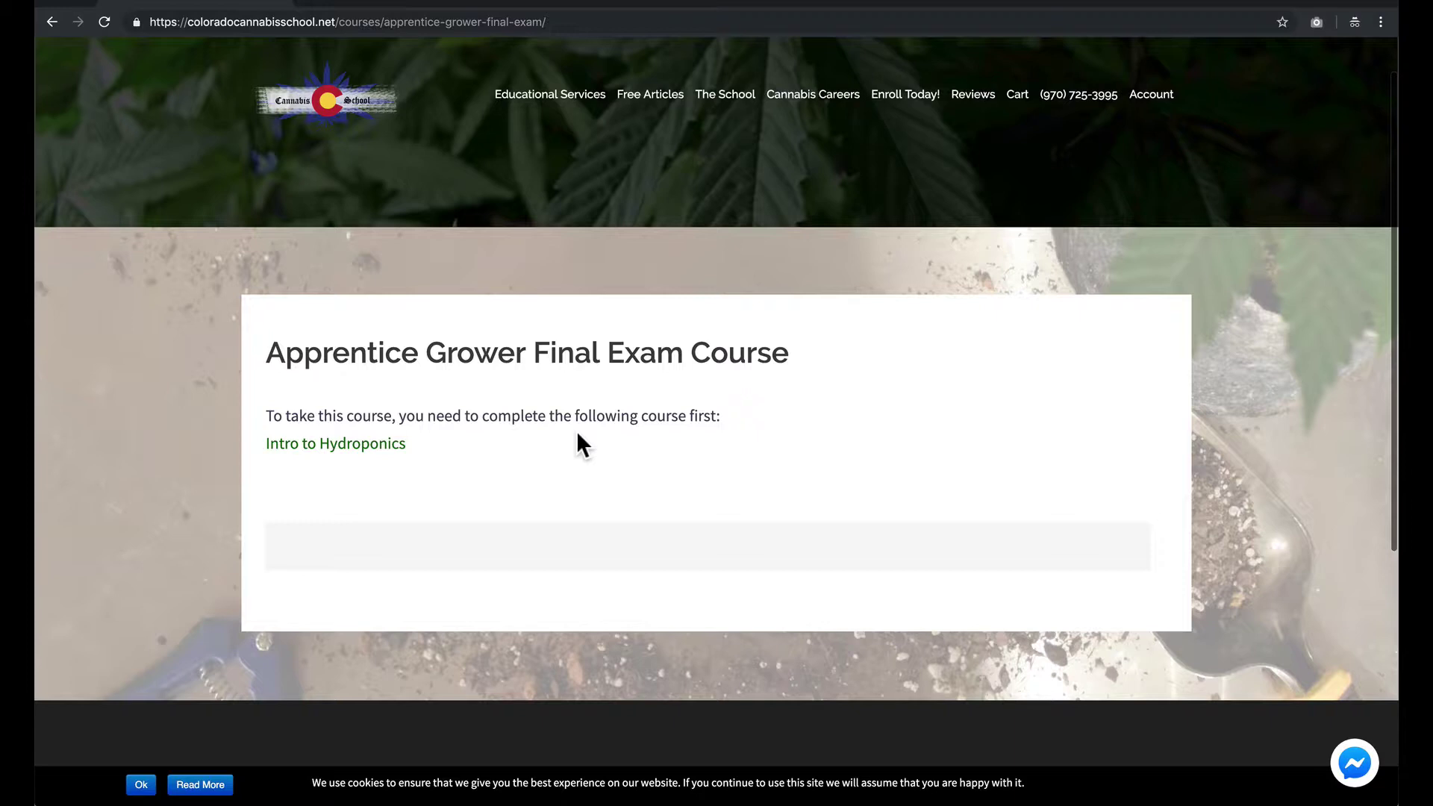
pyautogui.moveTo(306, 415); pyautogui.dragTo(680, 414)
pyautogui.click(679, 414)
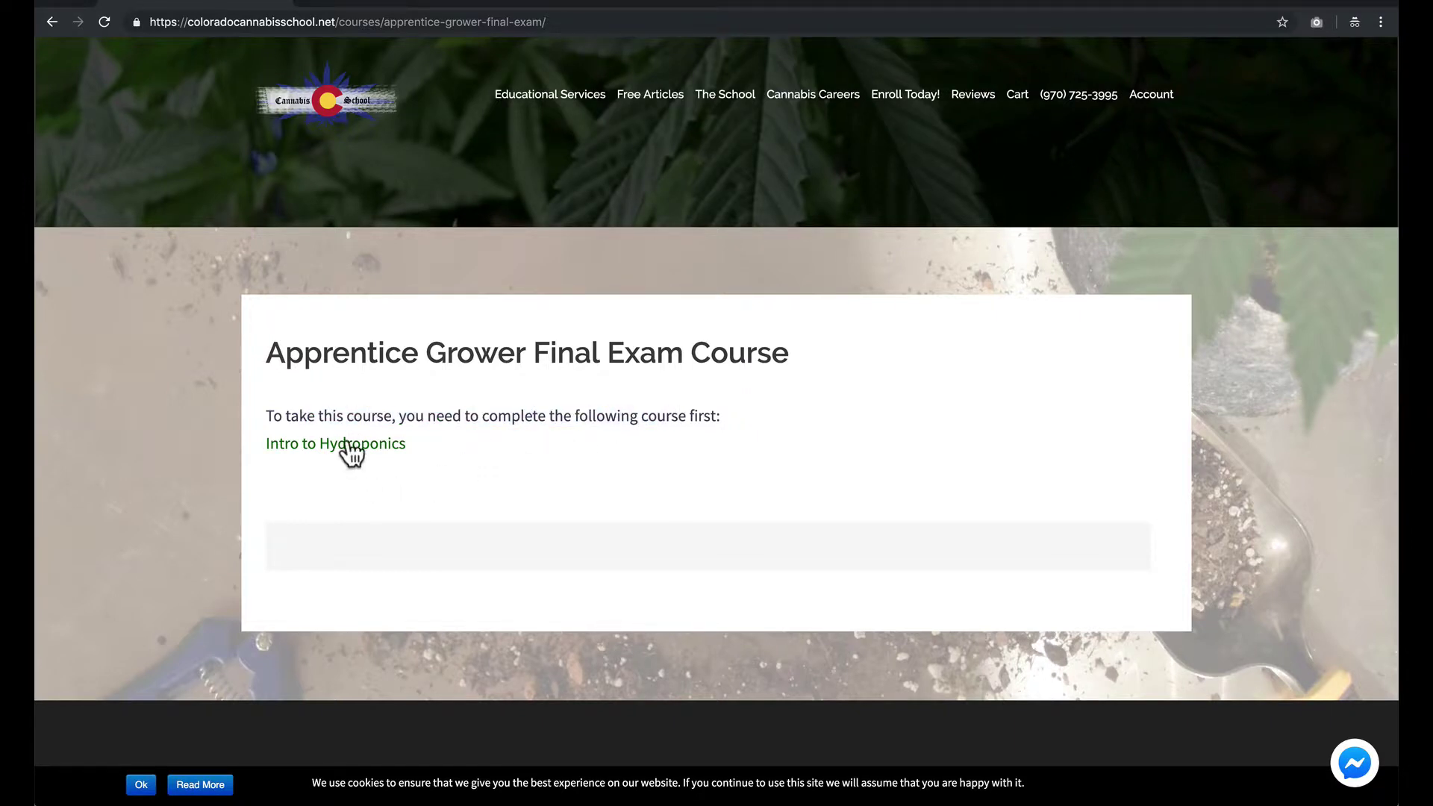
# Open Cultivating Cannabis 101 from My Courses and review its status and the note about the final exam.
pyautogui.moveTo(1158, 102)
pyautogui.click(1161, 208)
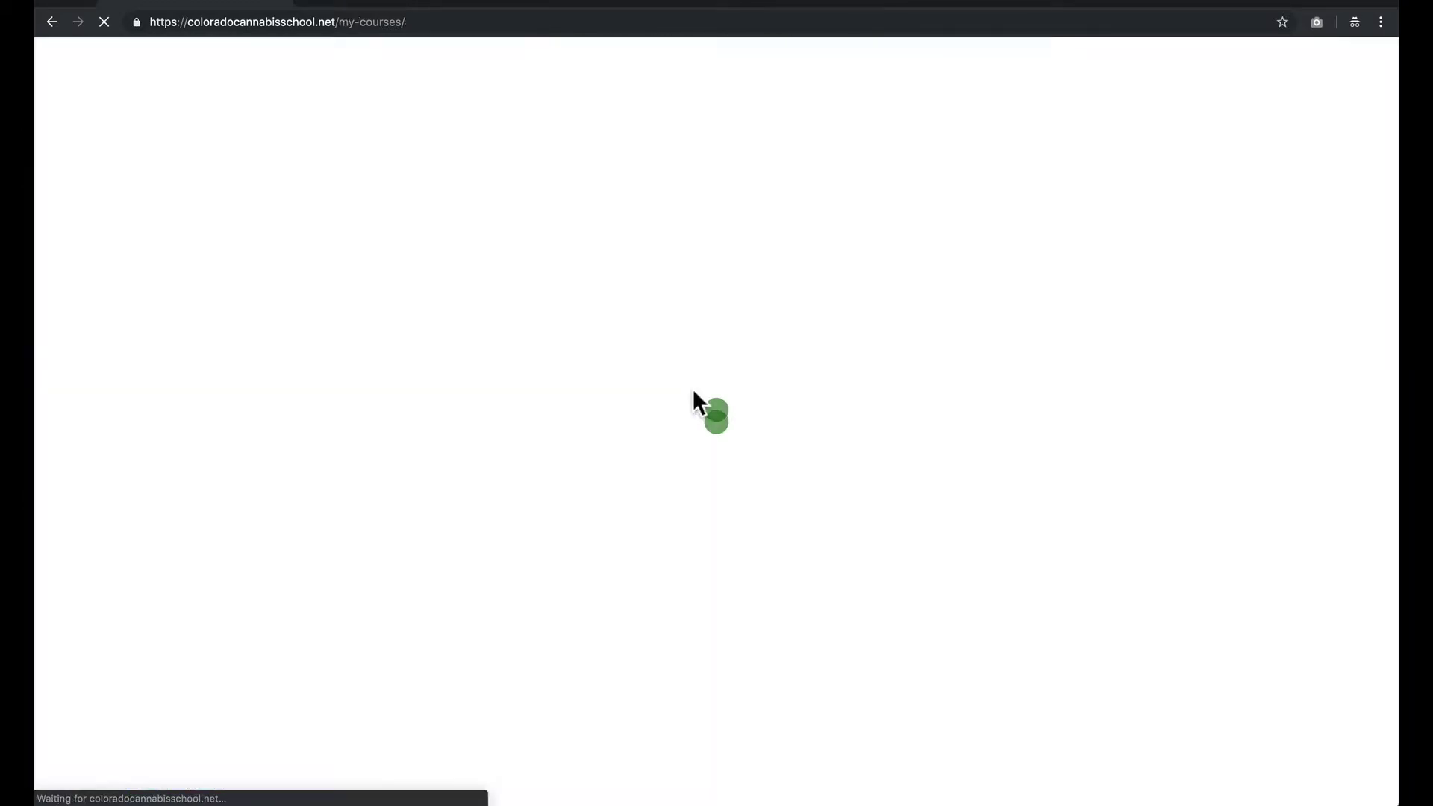
pyautogui.scroll(-3, 548, 433)
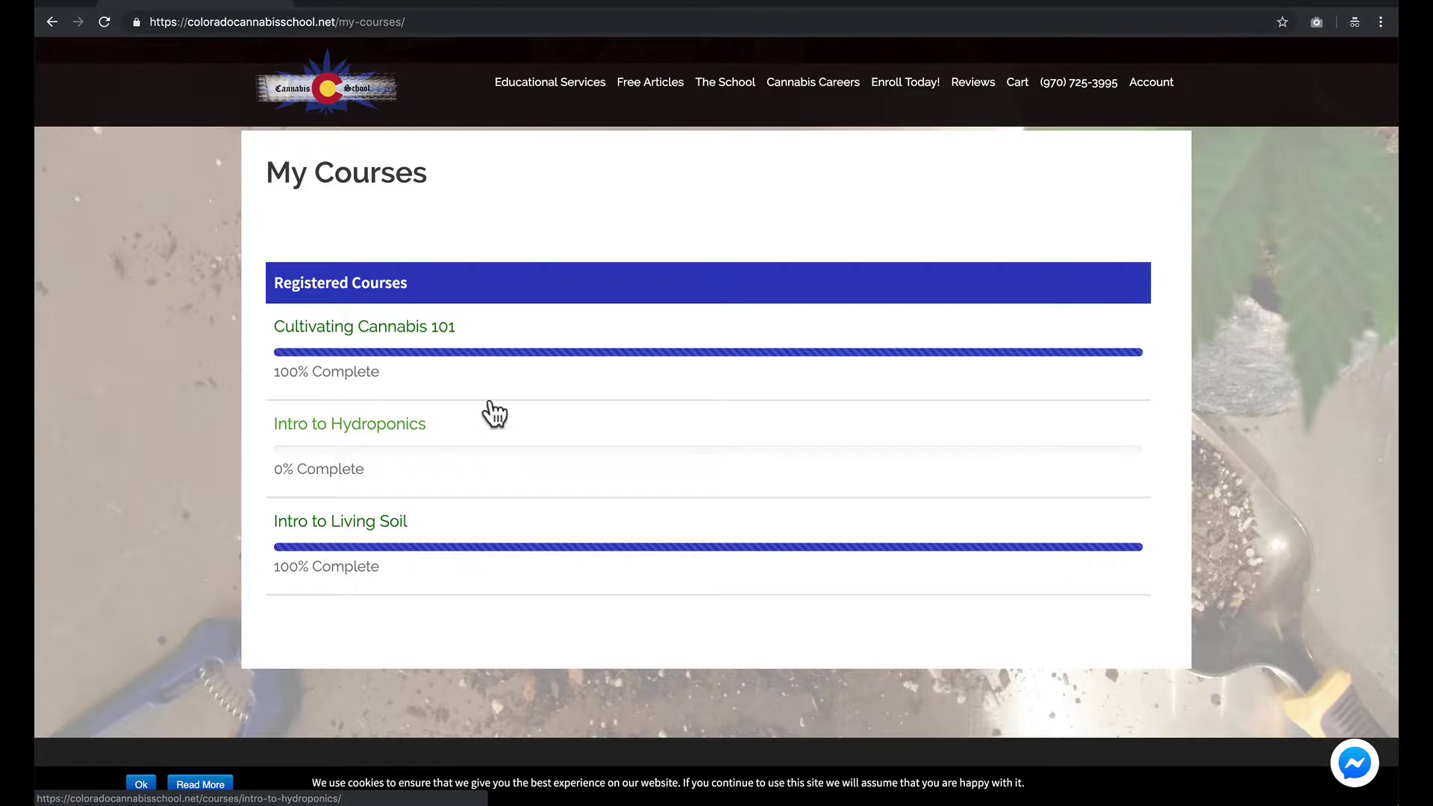
pyautogui.click(441, 337)
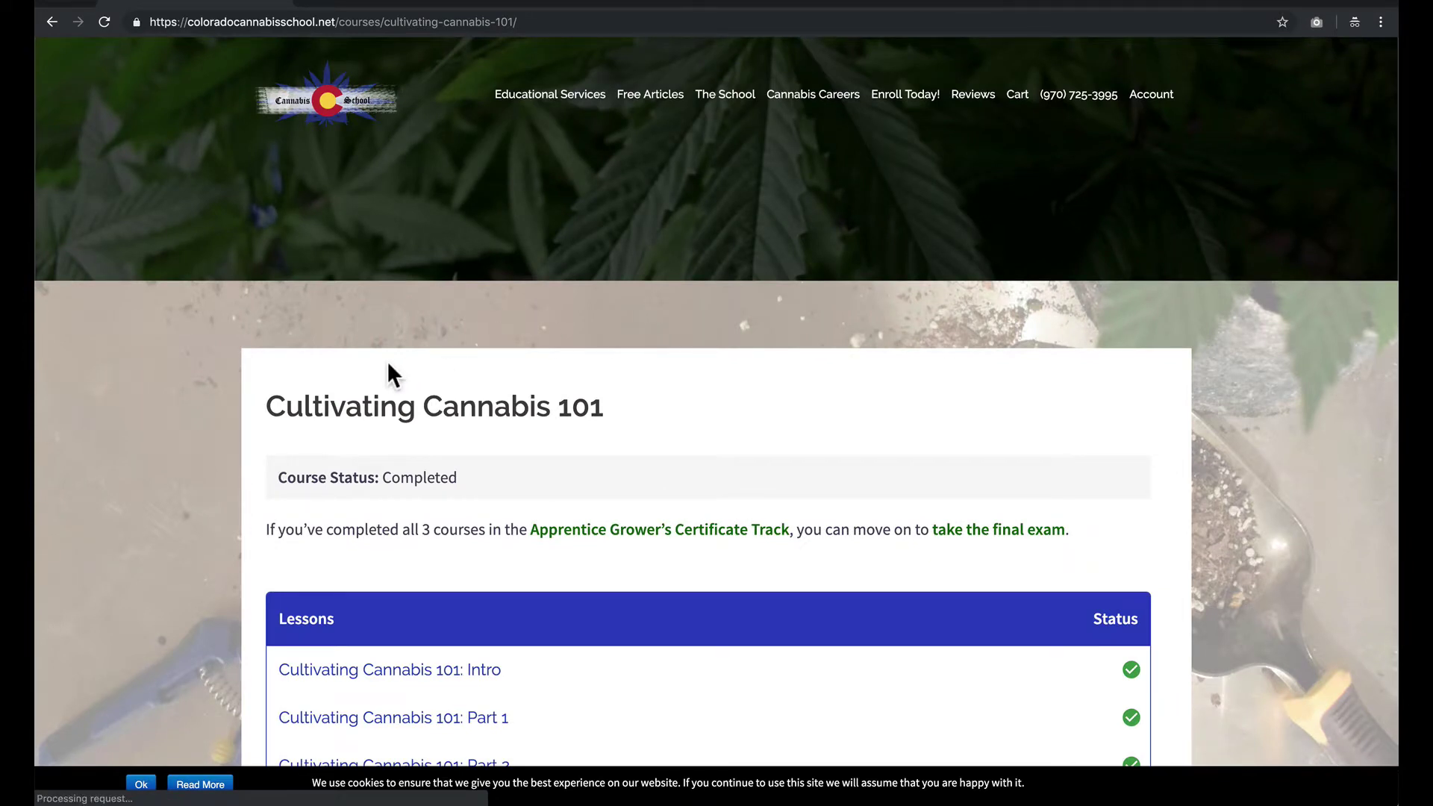
pyautogui.scroll(-3, 396, 418)
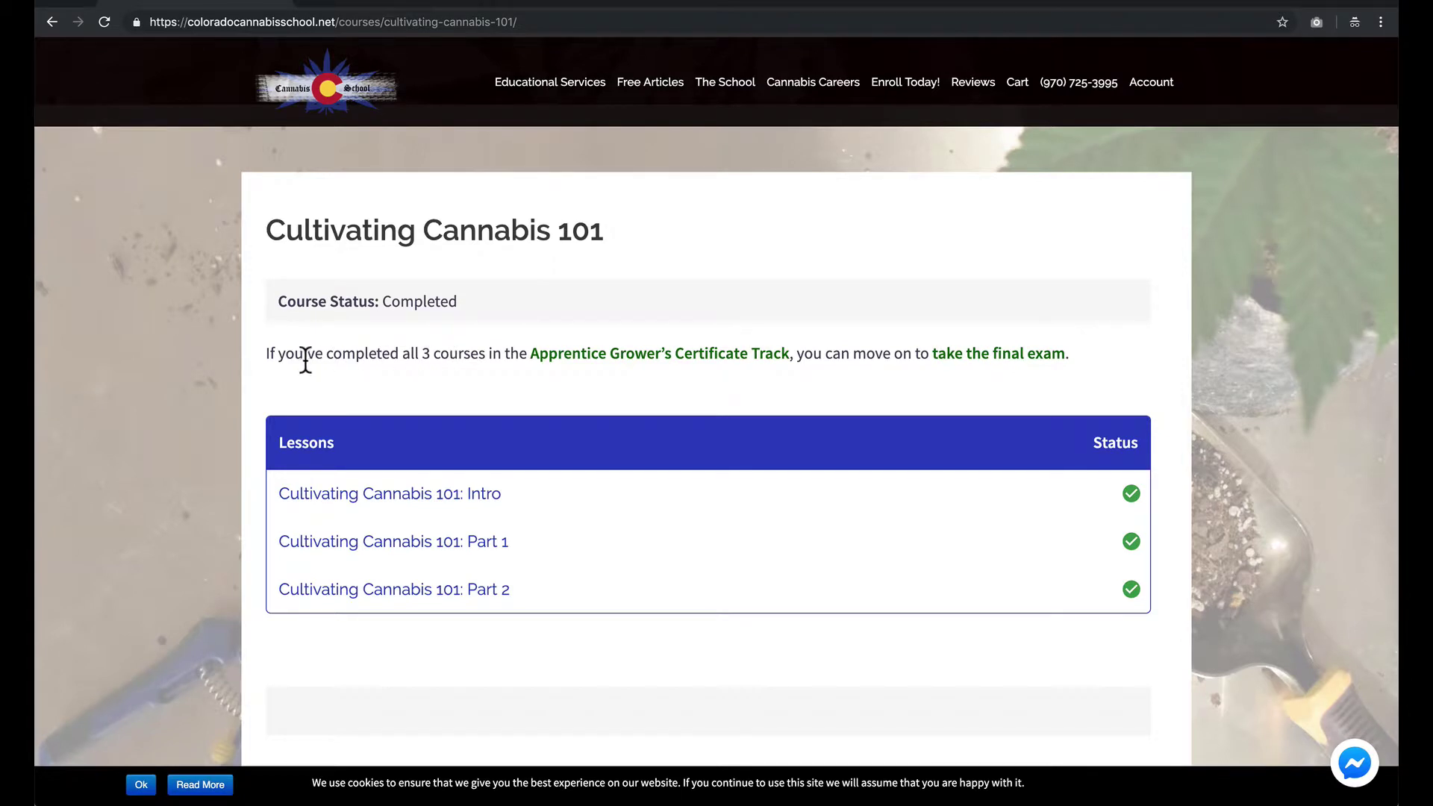
pyautogui.moveTo(267, 355); pyautogui.dragTo(1071, 357)
pyautogui.click(1132, 352)
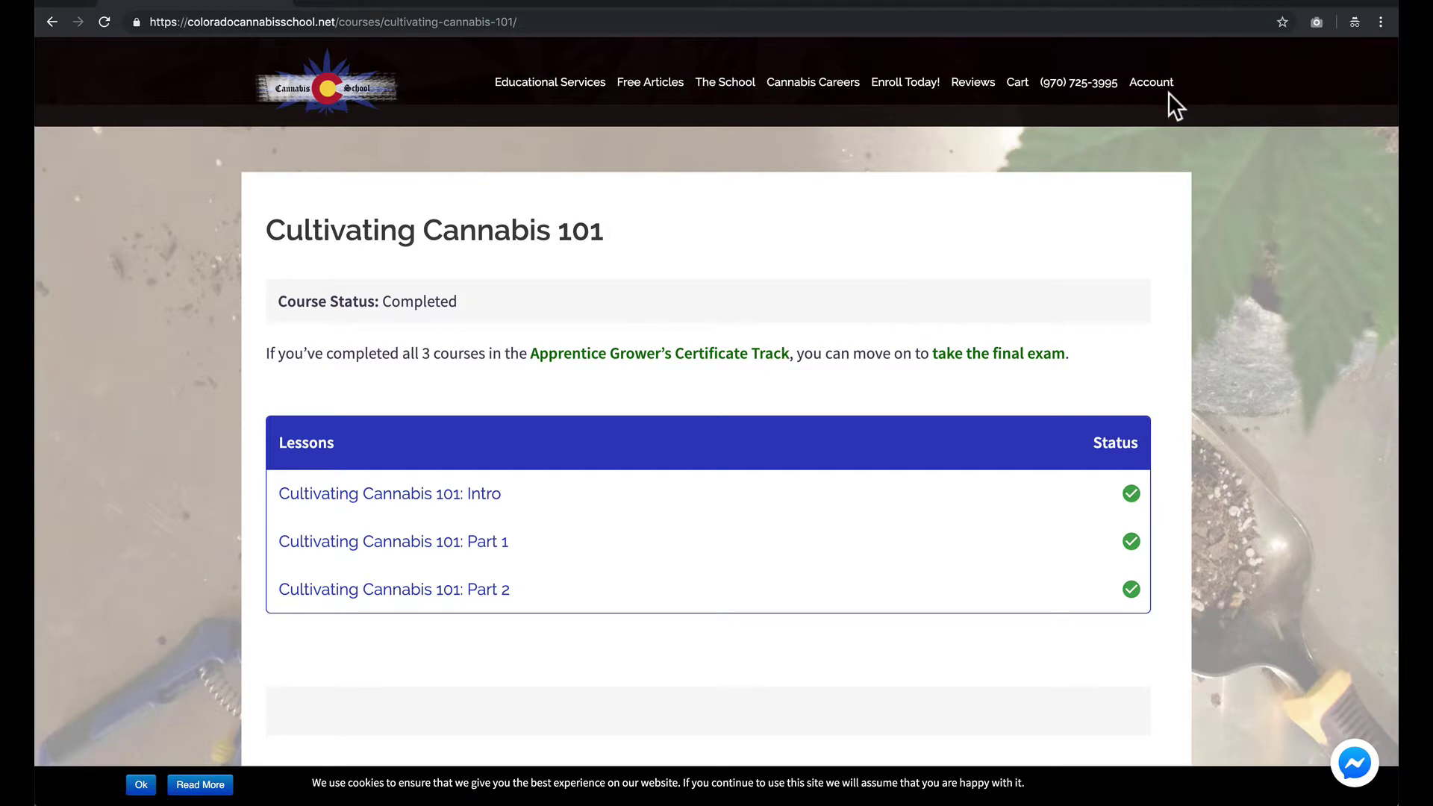
# Return to My Courses, open Intro to Hydroponics and start its All Material lesson.
pyautogui.moveTo(1155, 86)
pyautogui.click(1168, 195)
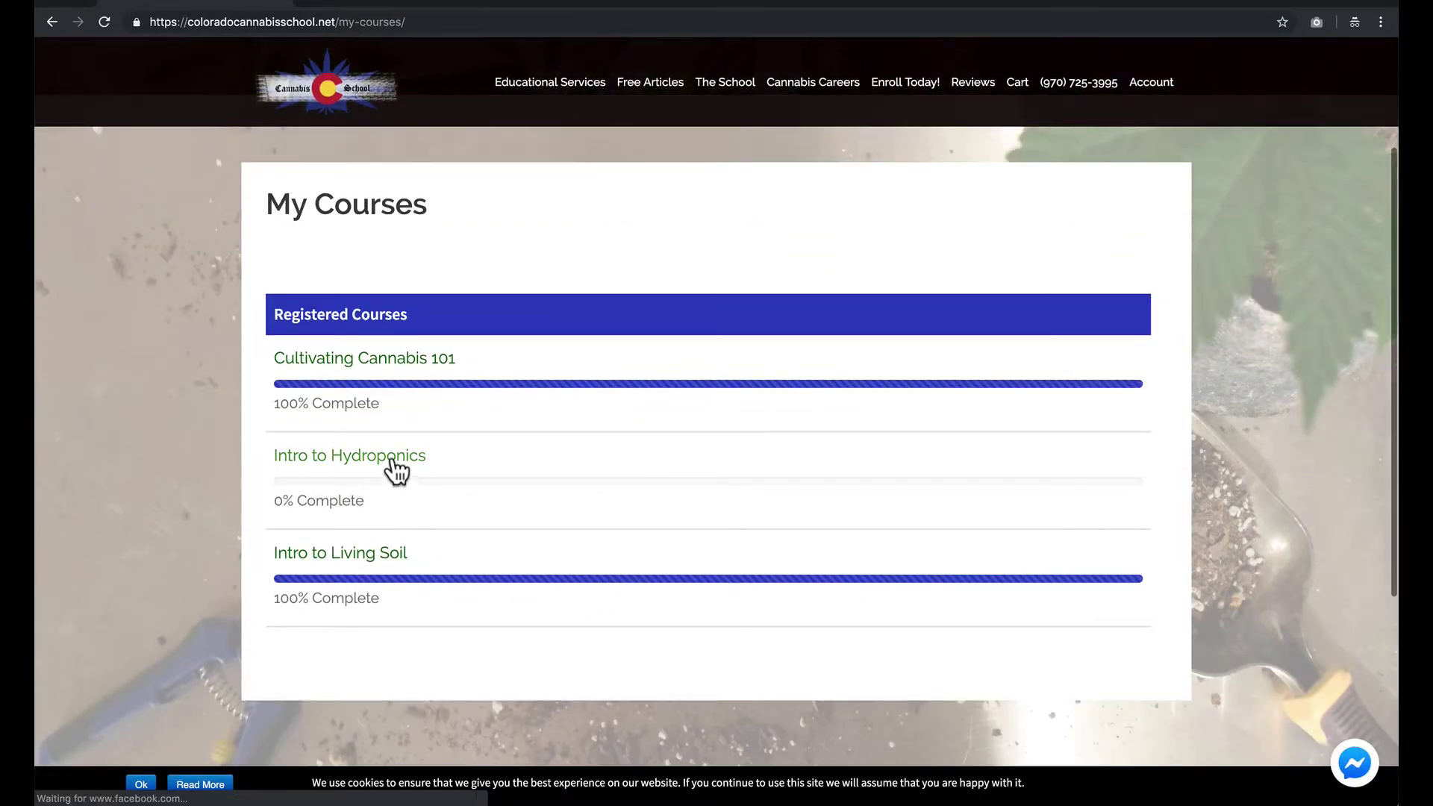
pyautogui.click(393, 469)
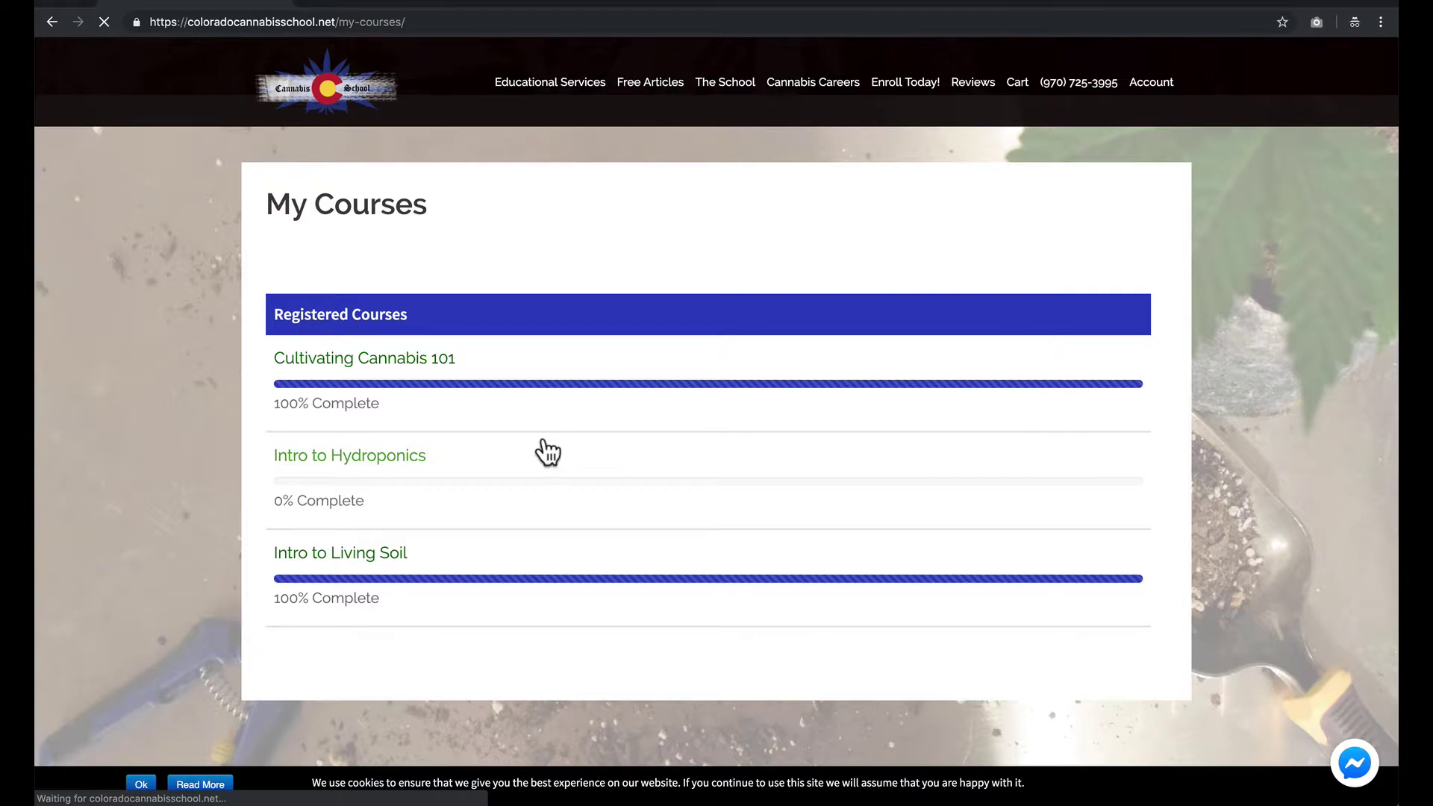
pyautogui.scroll(-7, 547, 452)
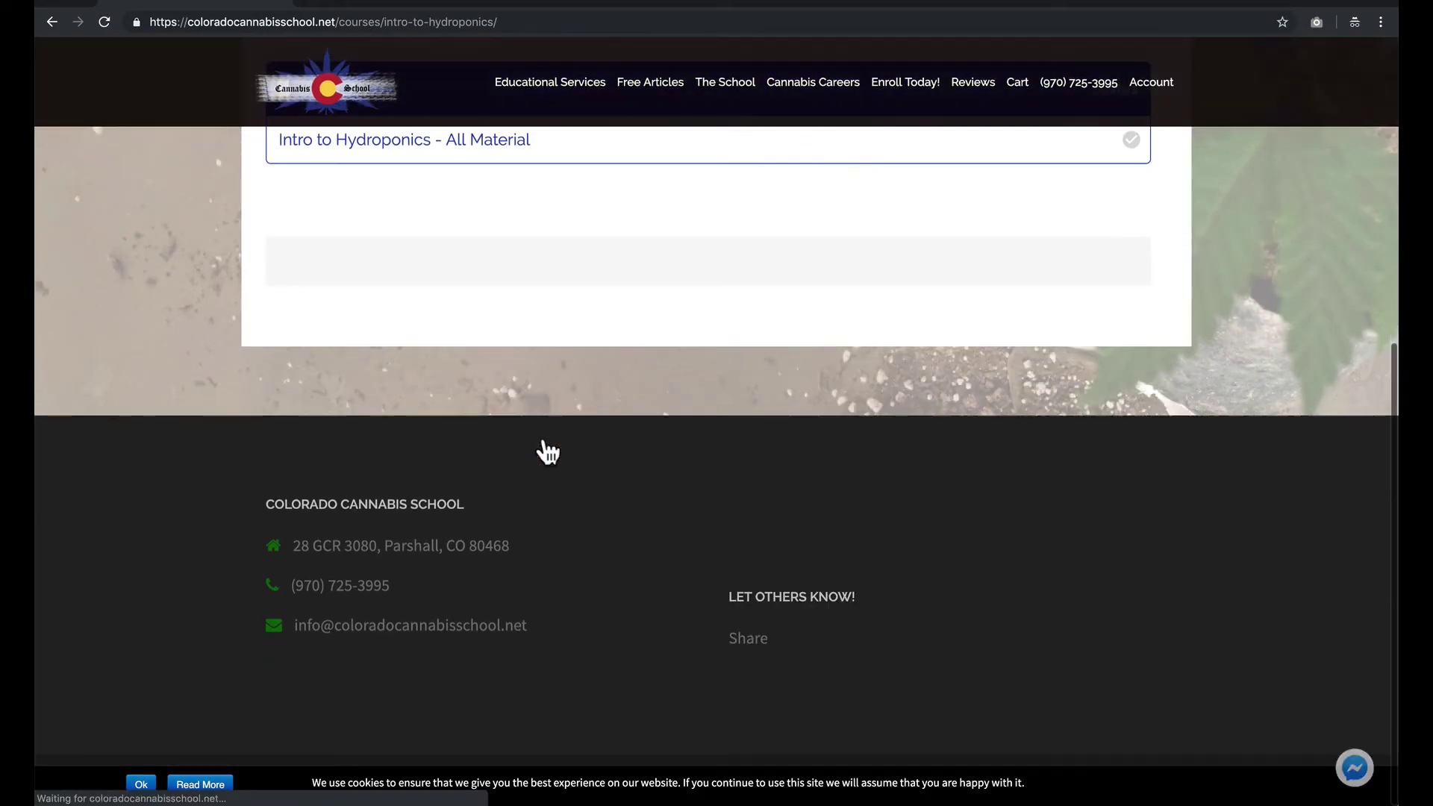
pyautogui.scroll(3, 548, 452)
pyautogui.click(556, 394)
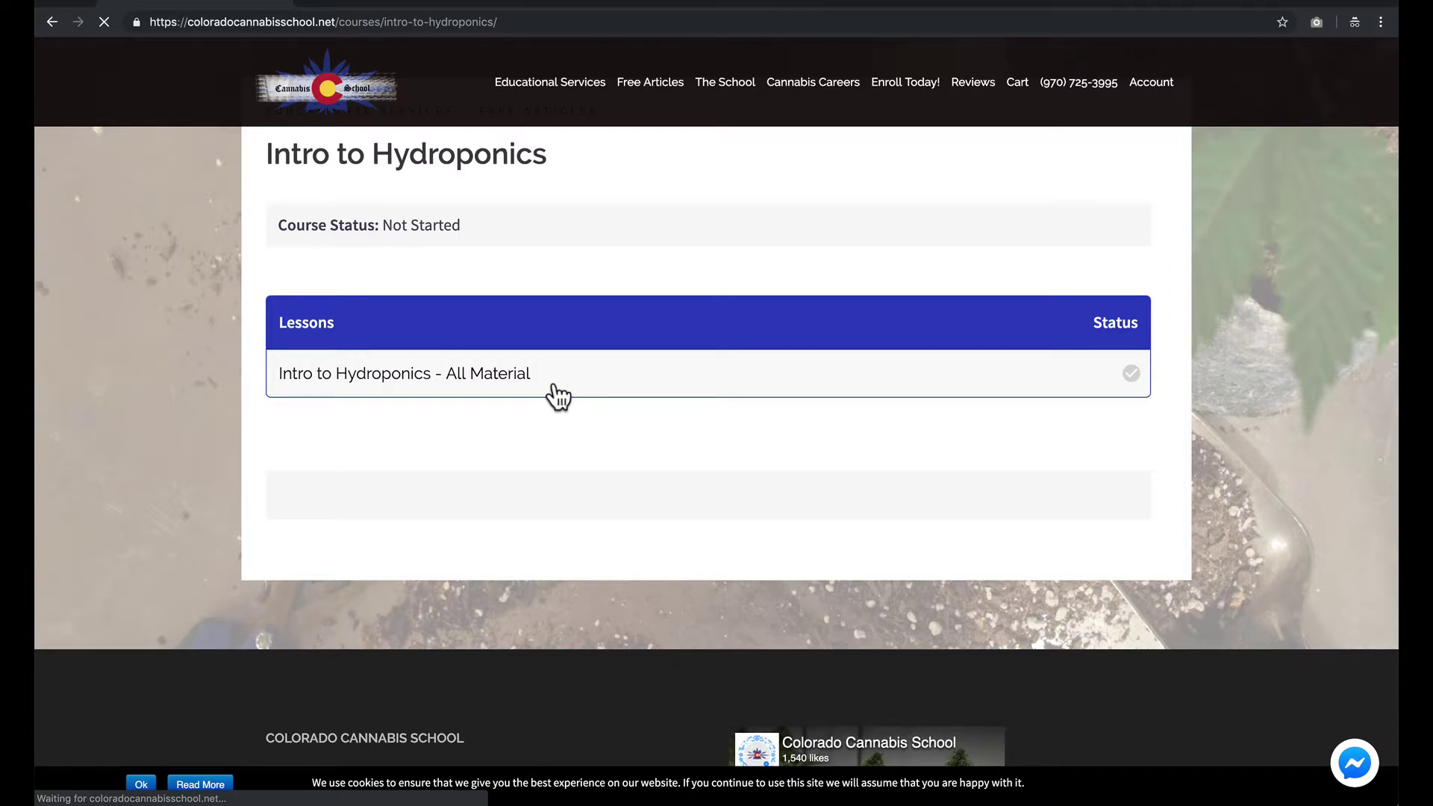
# Mark the Intro to Hydroponics All Material lesson complete and check the course status.
pyautogui.scroll(-3, 556, 394)
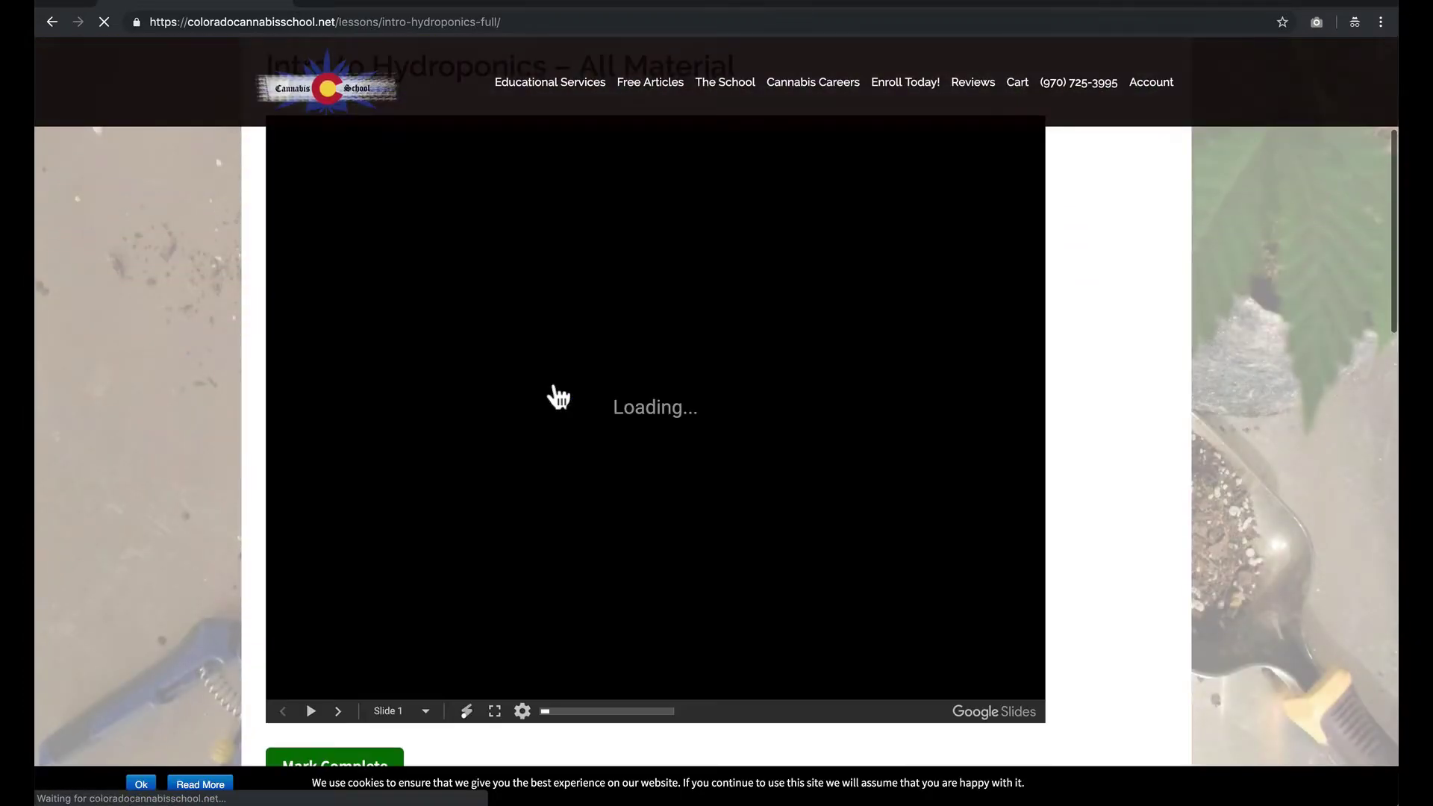
pyautogui.click(361, 464)
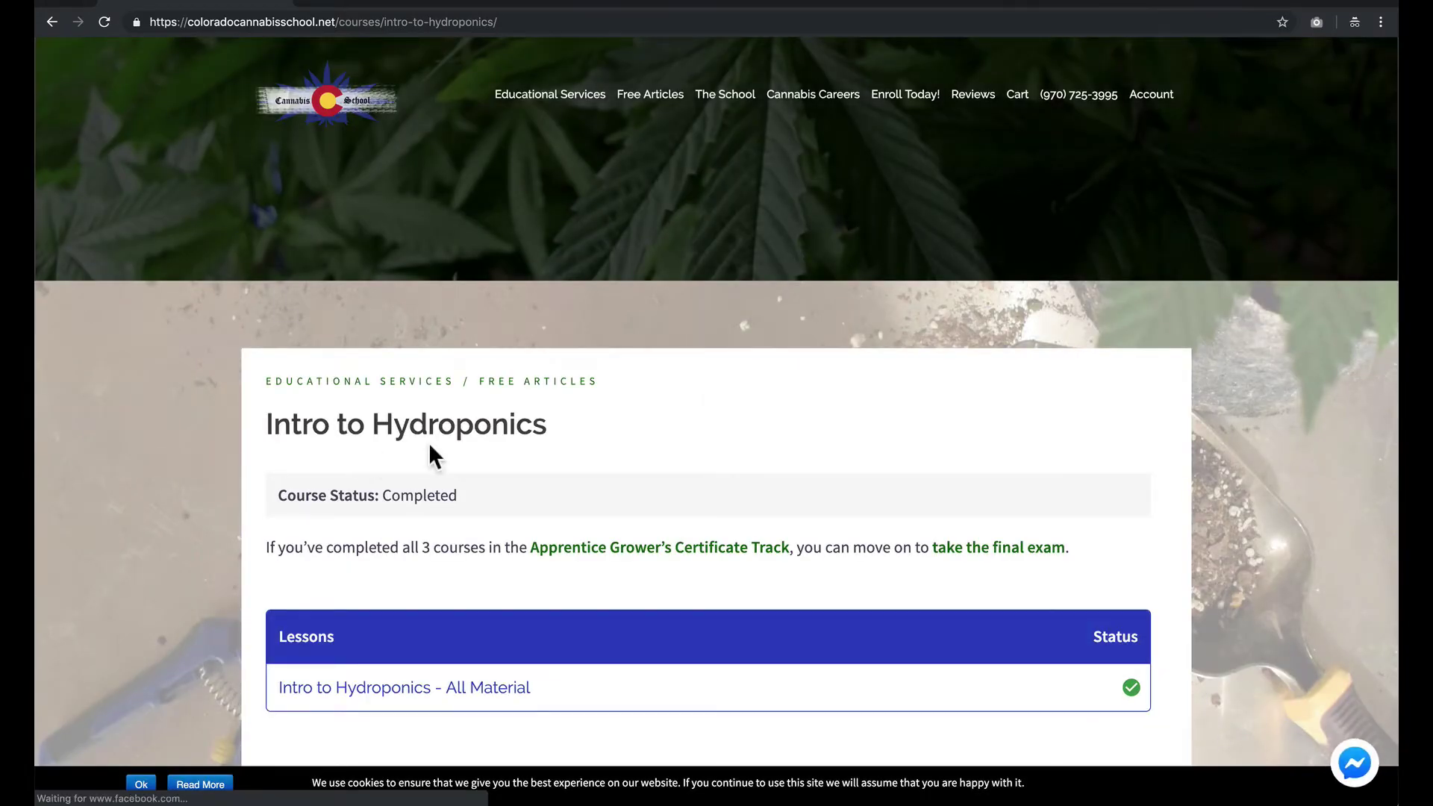
pyautogui.moveTo(353, 492); pyautogui.dragTo(446, 489)
pyautogui.click(446, 488)
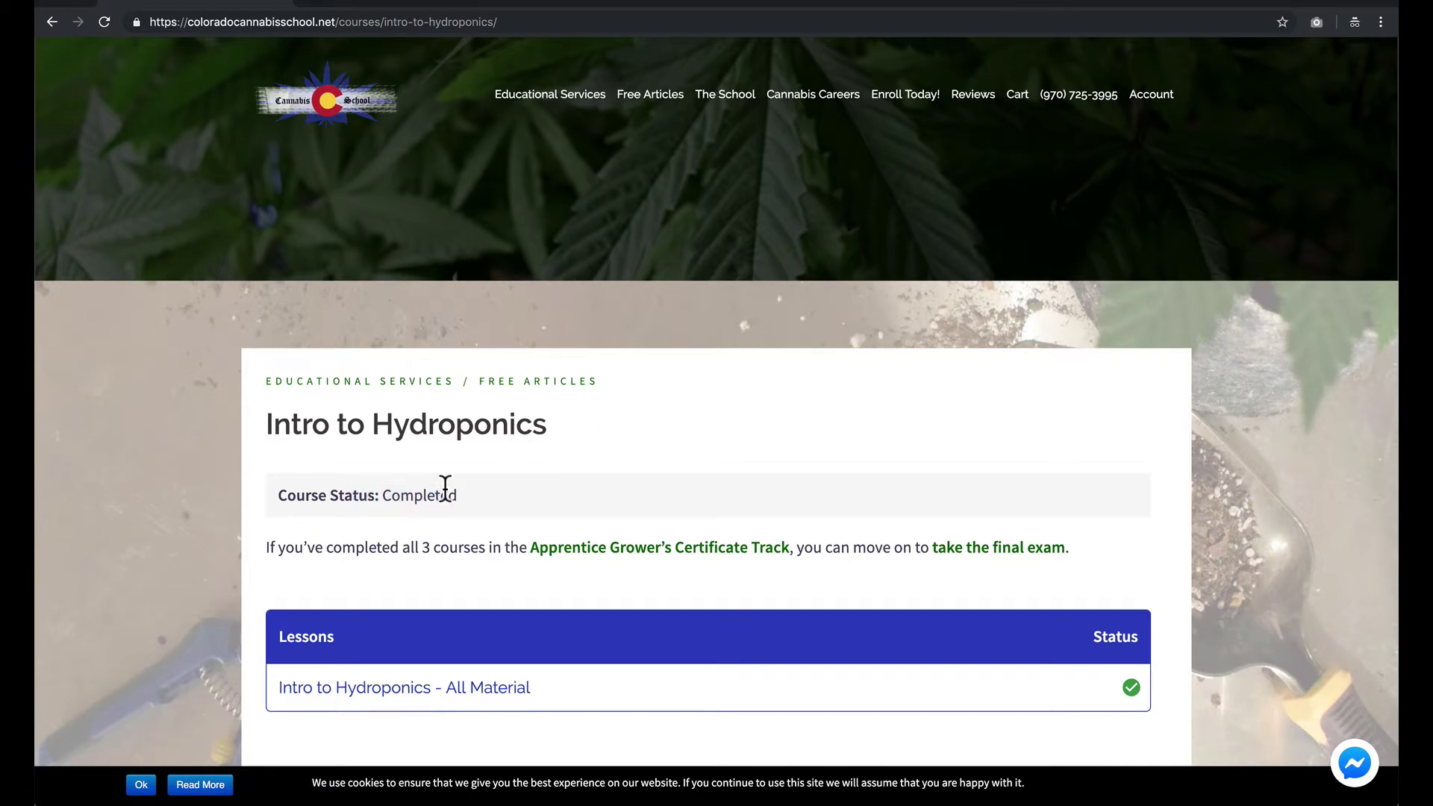
# Read the certificate track note on the Intro to Hydroponics page and follow its link to take the final exam.
pyautogui.scroll(-3, 785, 459)
pyautogui.doubleClick(410, 435)
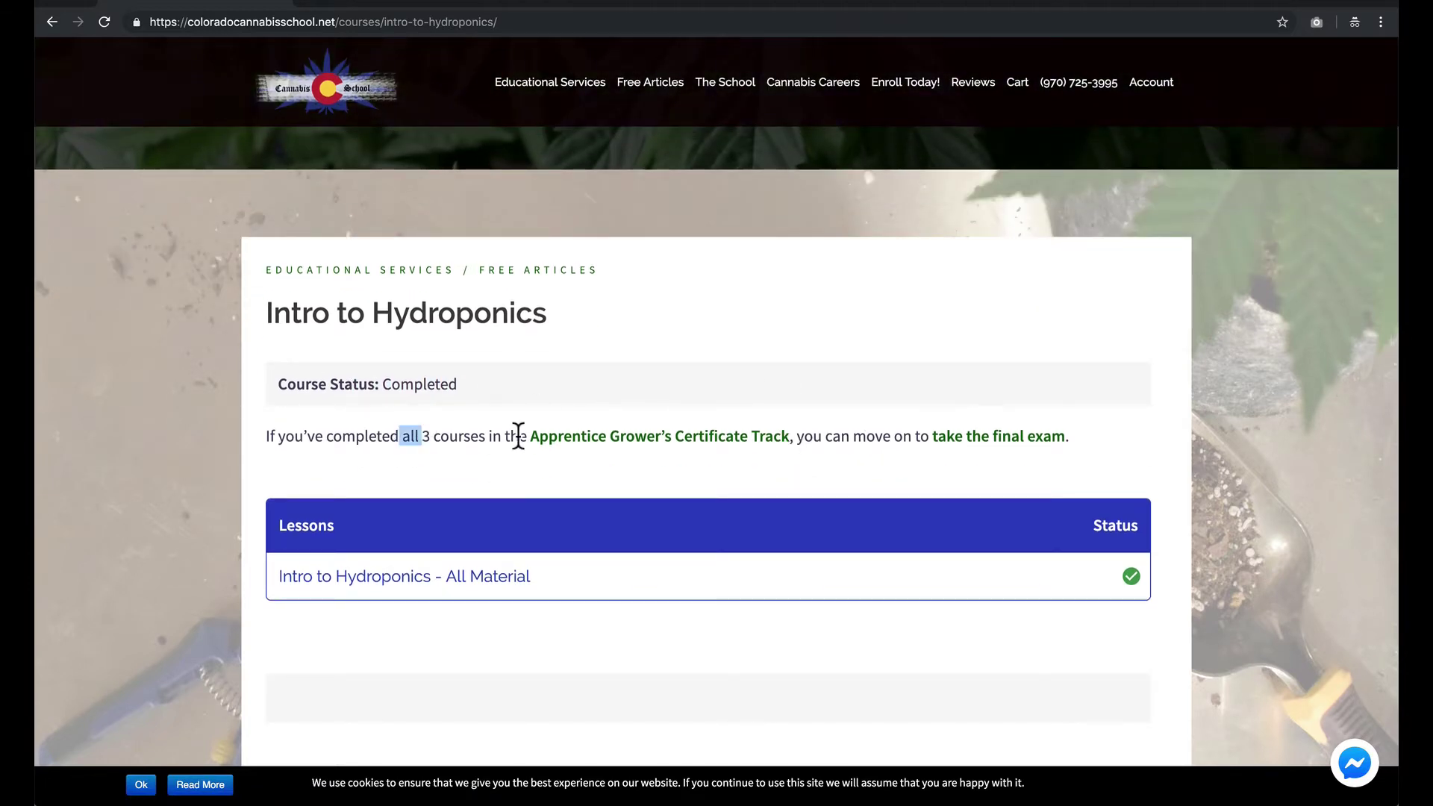
pyautogui.moveTo(518, 435); pyautogui.dragTo(857, 436)
pyautogui.click(859, 436)
pyautogui.click(978, 438)
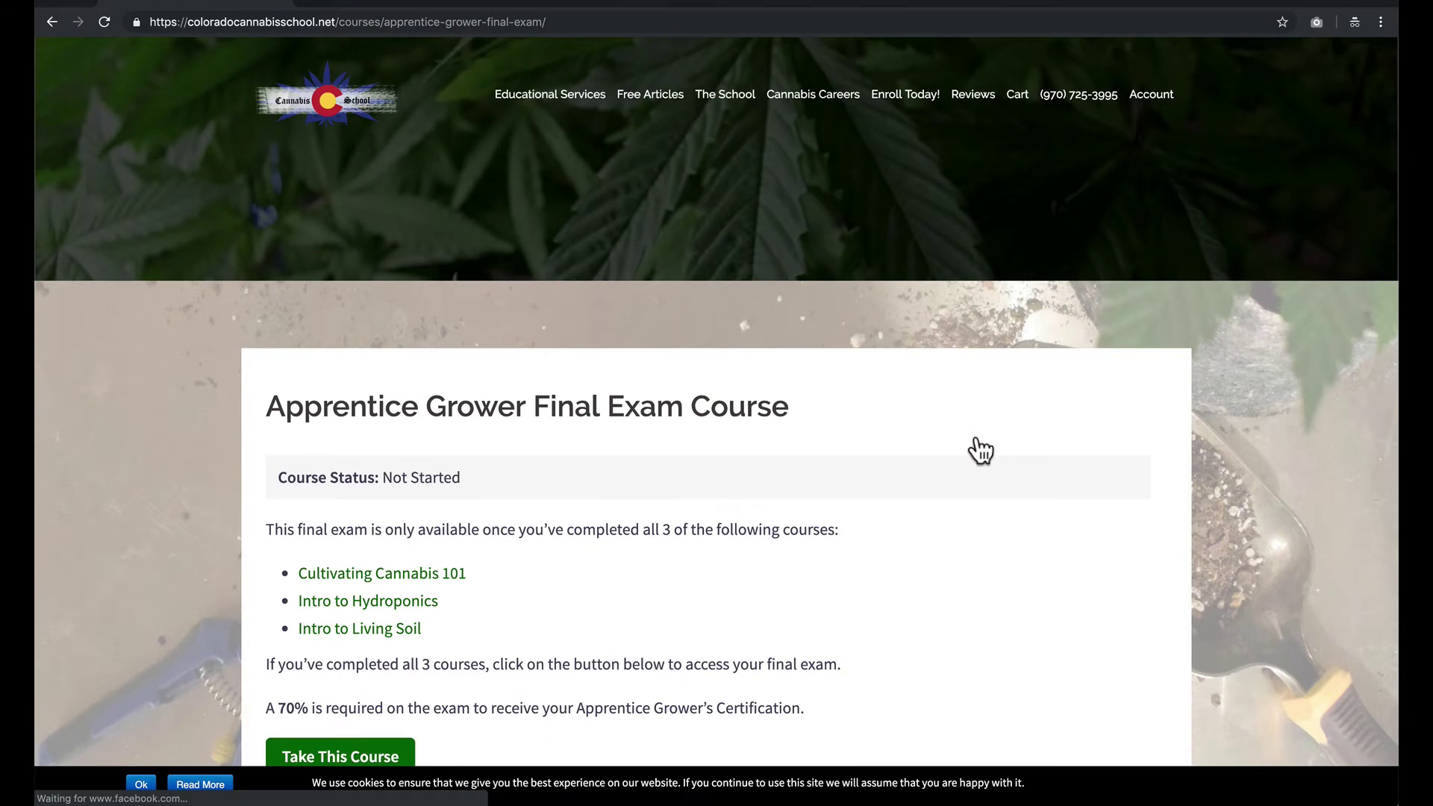
# Examine the final exam's prerequisite courses, access instructions and required passing score.
pyautogui.scroll(-2, 503, 410)
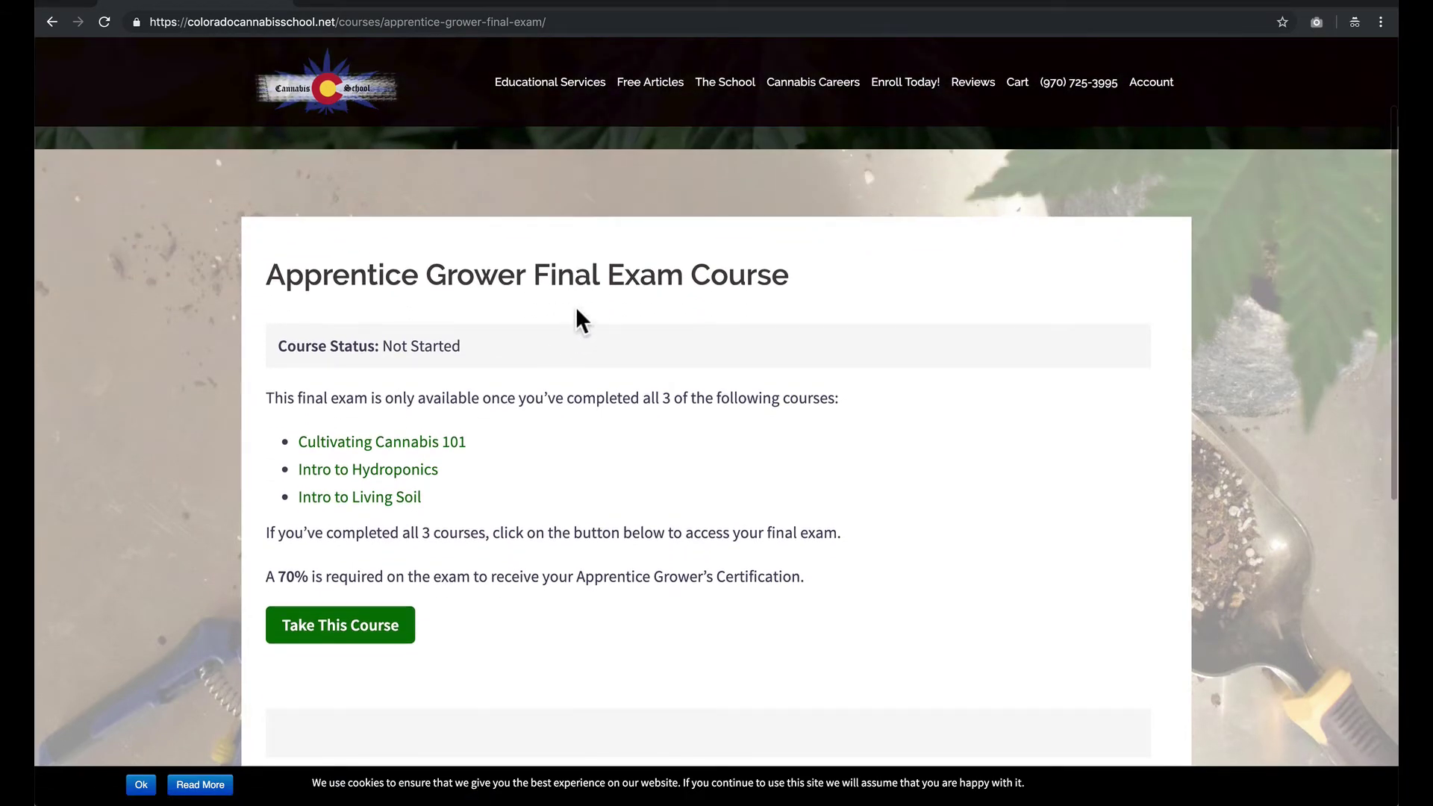
pyautogui.moveTo(547, 291); pyautogui.dragTo(570, 585)
pyautogui.click(572, 584)
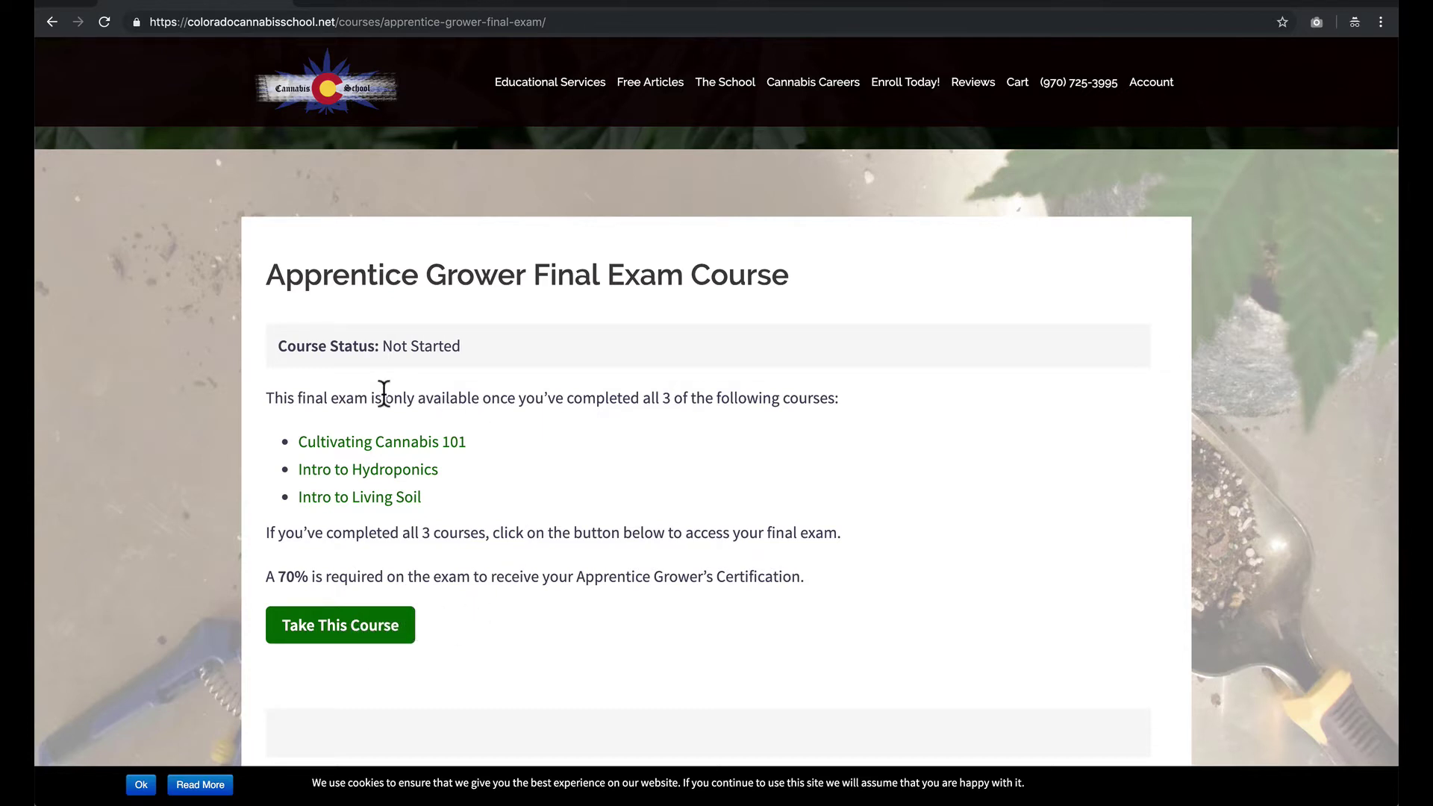
pyautogui.moveTo(315, 397); pyautogui.dragTo(815, 585)
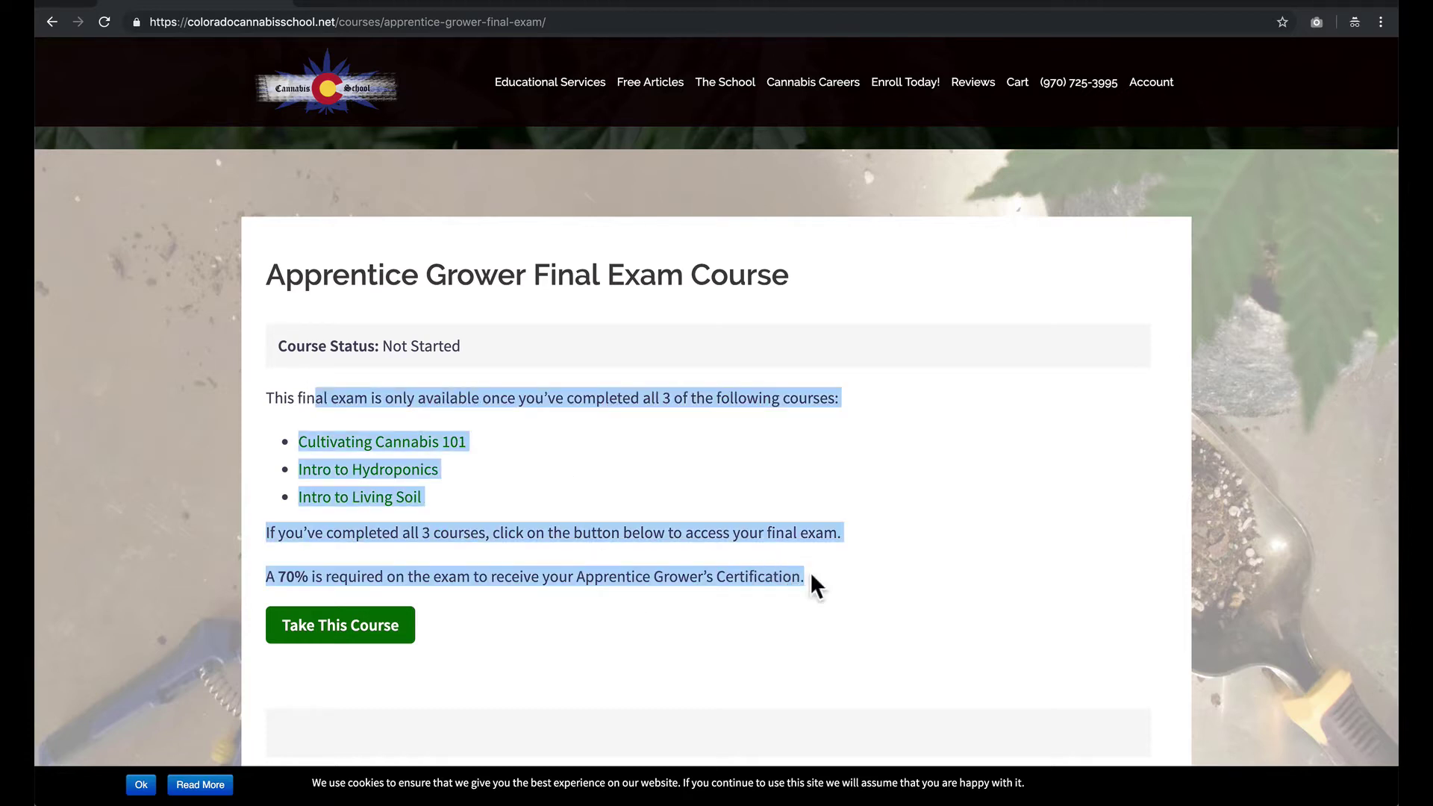
pyautogui.click(816, 585)
pyautogui.moveTo(572, 399); pyautogui.dragTo(667, 575)
pyautogui.click(661, 576)
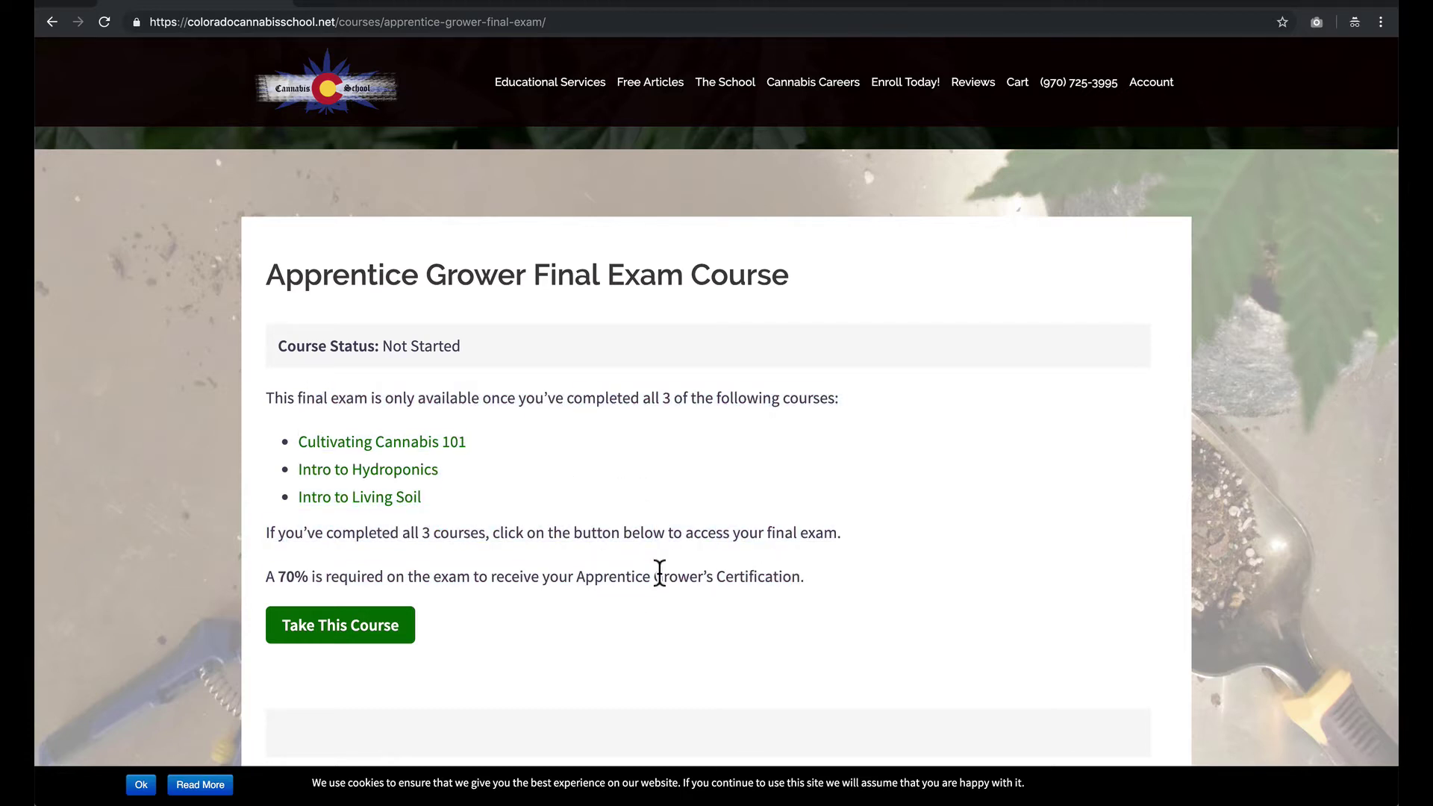
pyautogui.moveTo(355, 531); pyautogui.dragTo(601, 534)
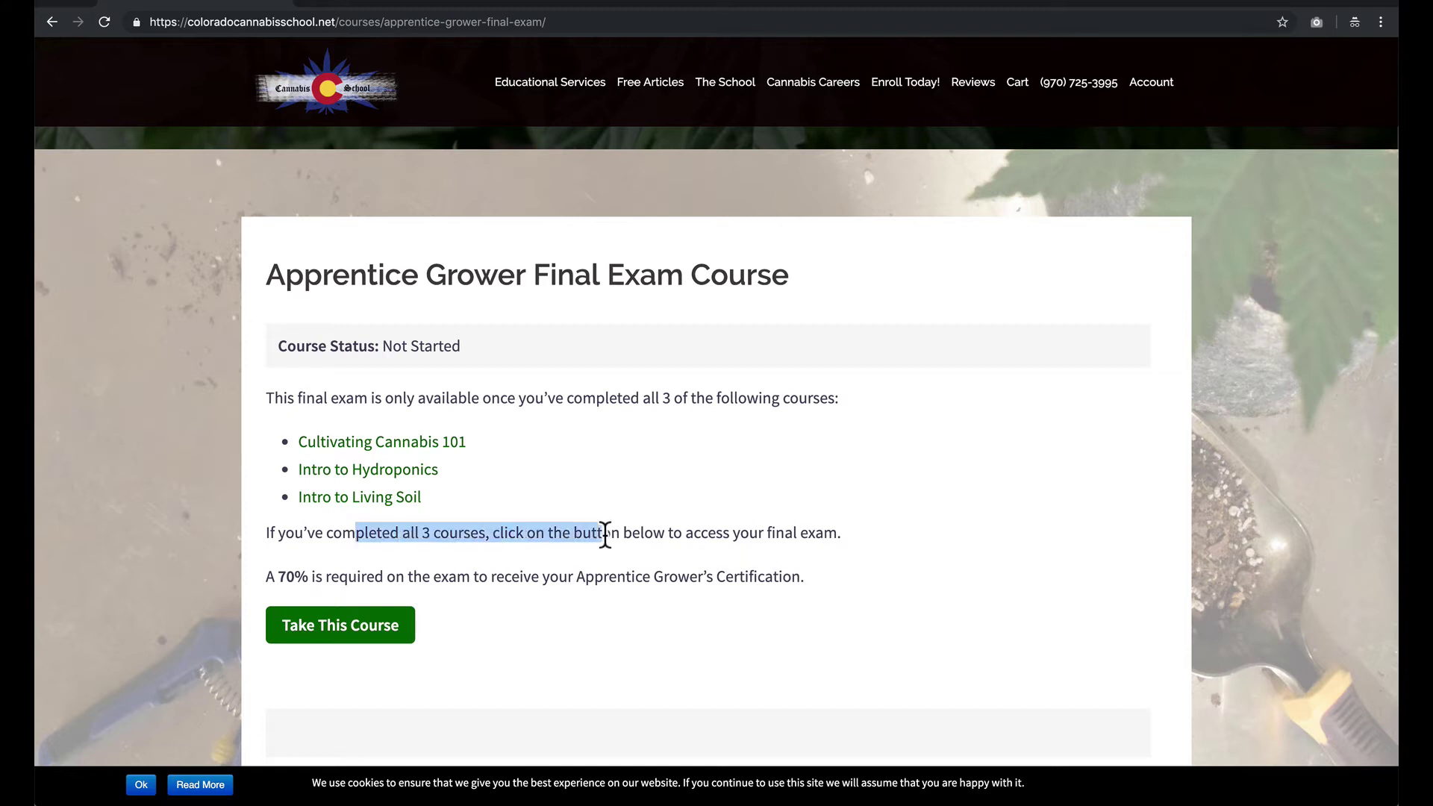
pyautogui.click(602, 534)
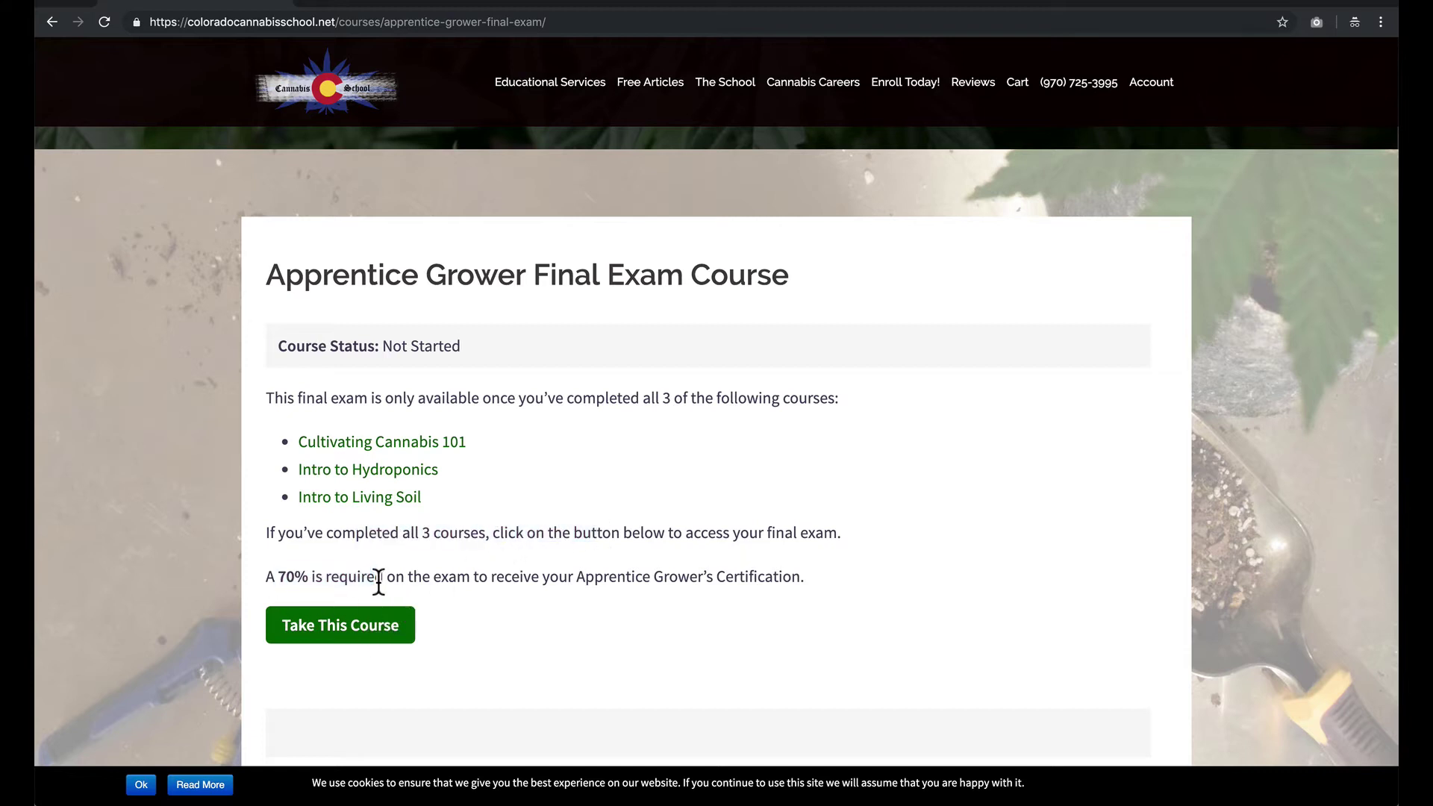
pyautogui.moveTo(378, 580); pyautogui.dragTo(592, 583)
pyautogui.click(597, 583)
# Enroll in the Apprentice Grower Final Exam Course and open its final exam quiz at the first question.
pyautogui.click(370, 629)
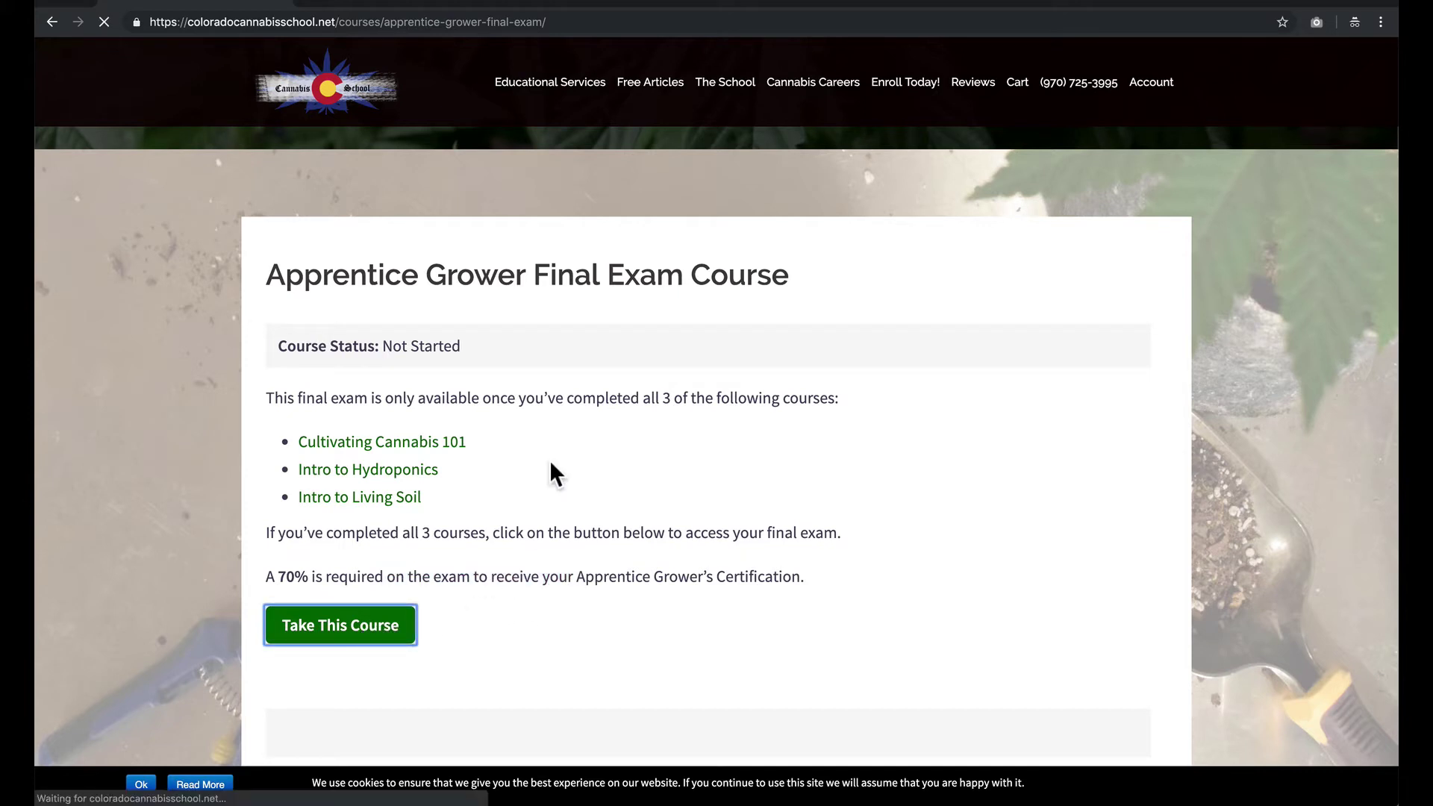
pyautogui.scroll(-3, 585, 375)
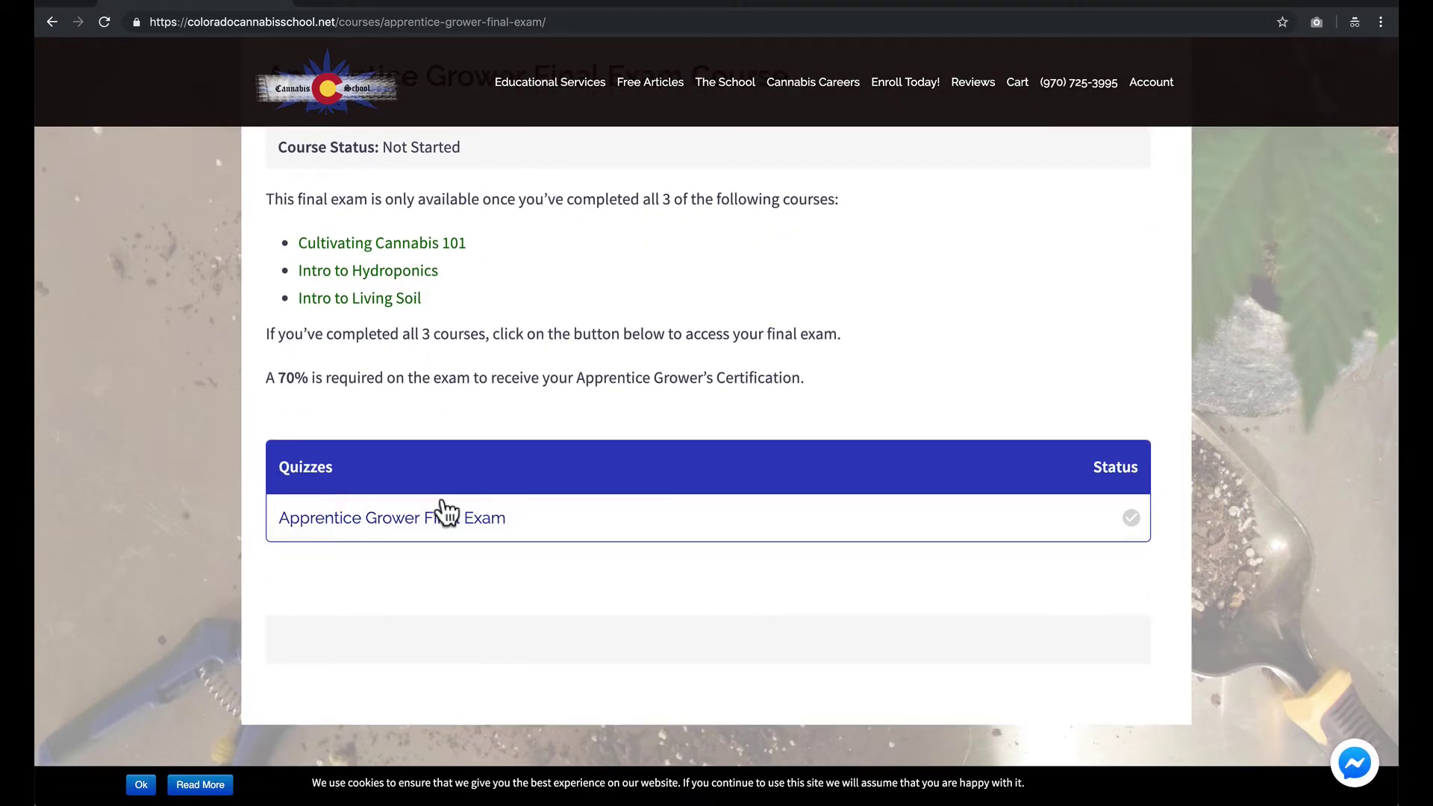
pyautogui.click(457, 525)
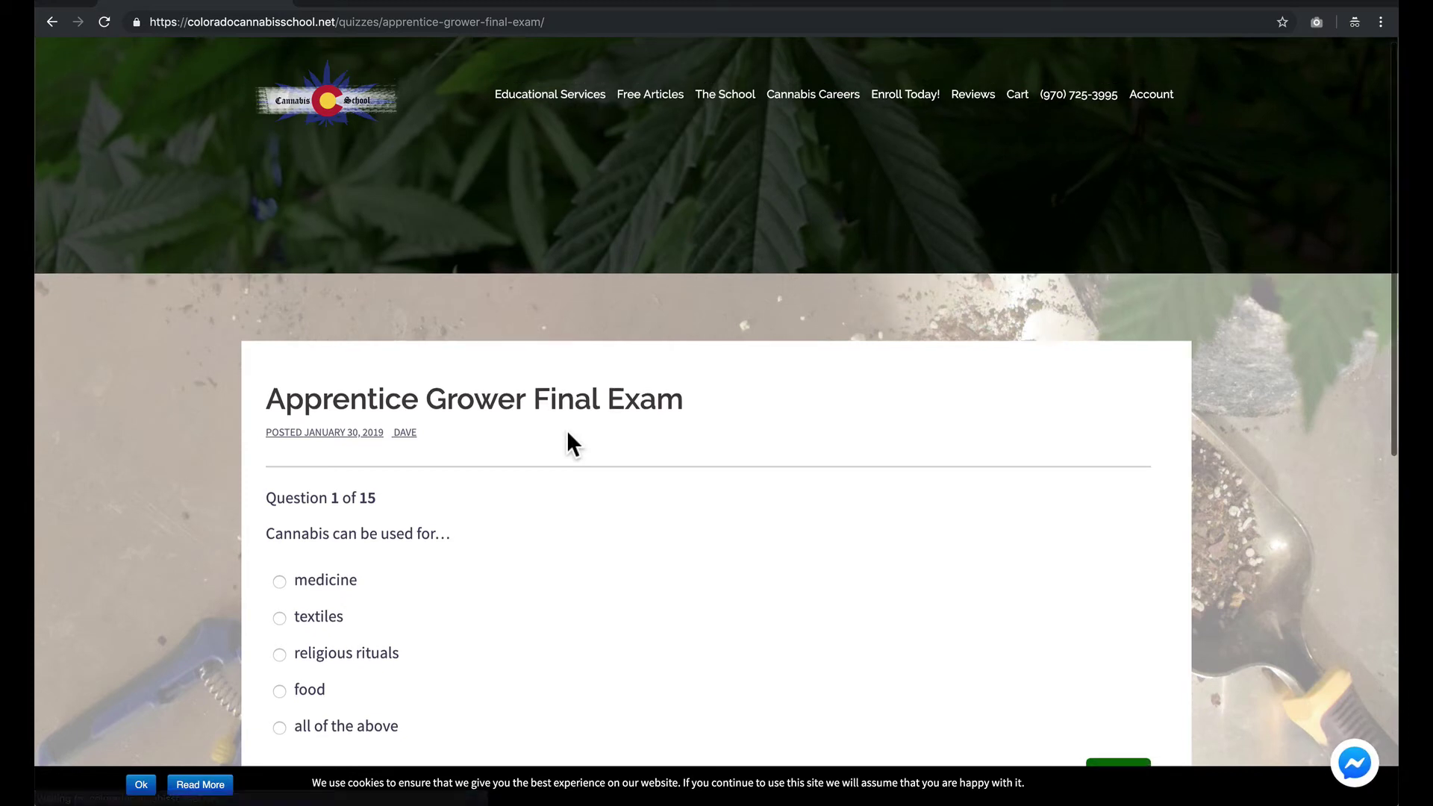
pyautogui.scroll(-2, 567, 442)
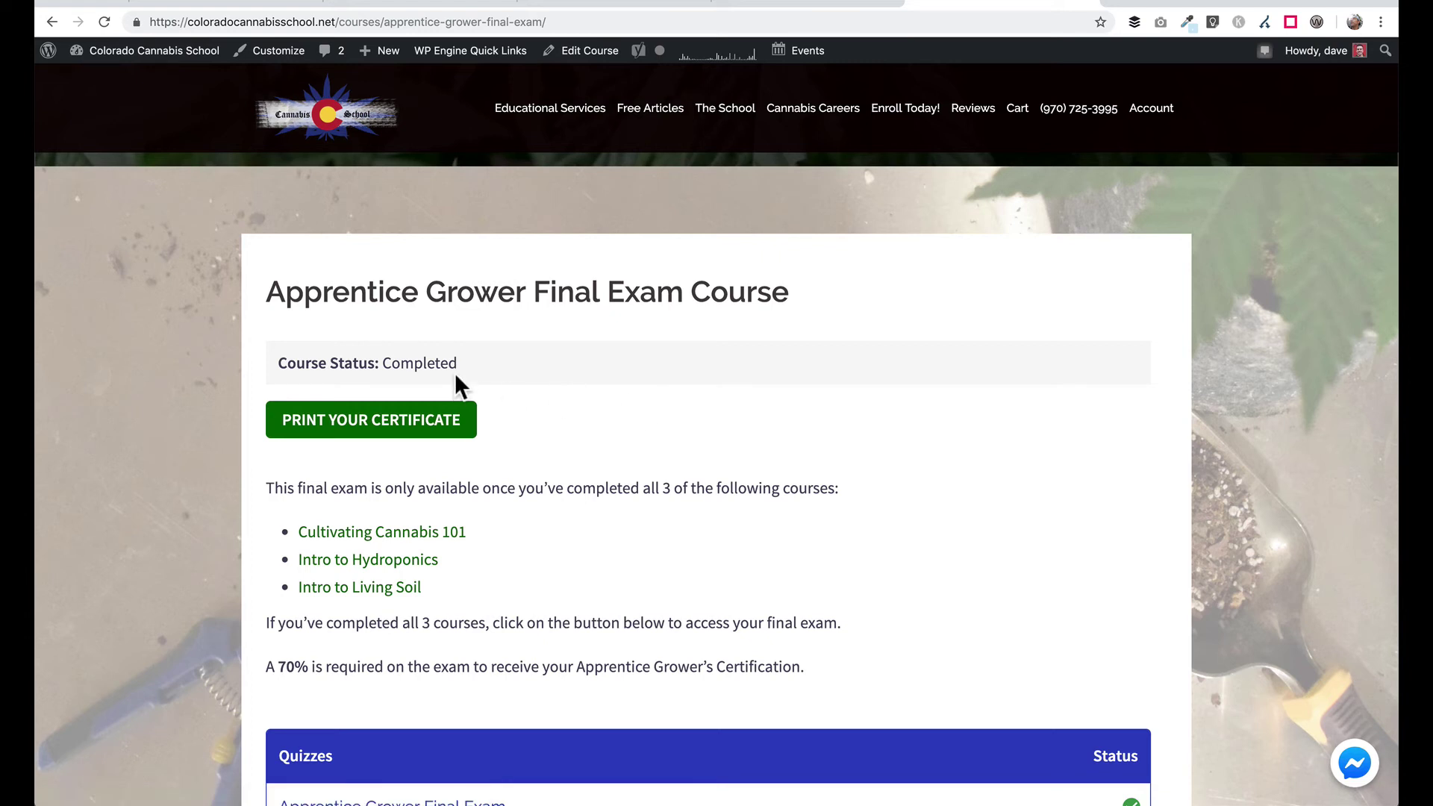
# Review the completed final exam course page, open its printable Apprentice Grower's Certificate and close the certificate after viewing.
pyautogui.scroll(-2, 598, 388)
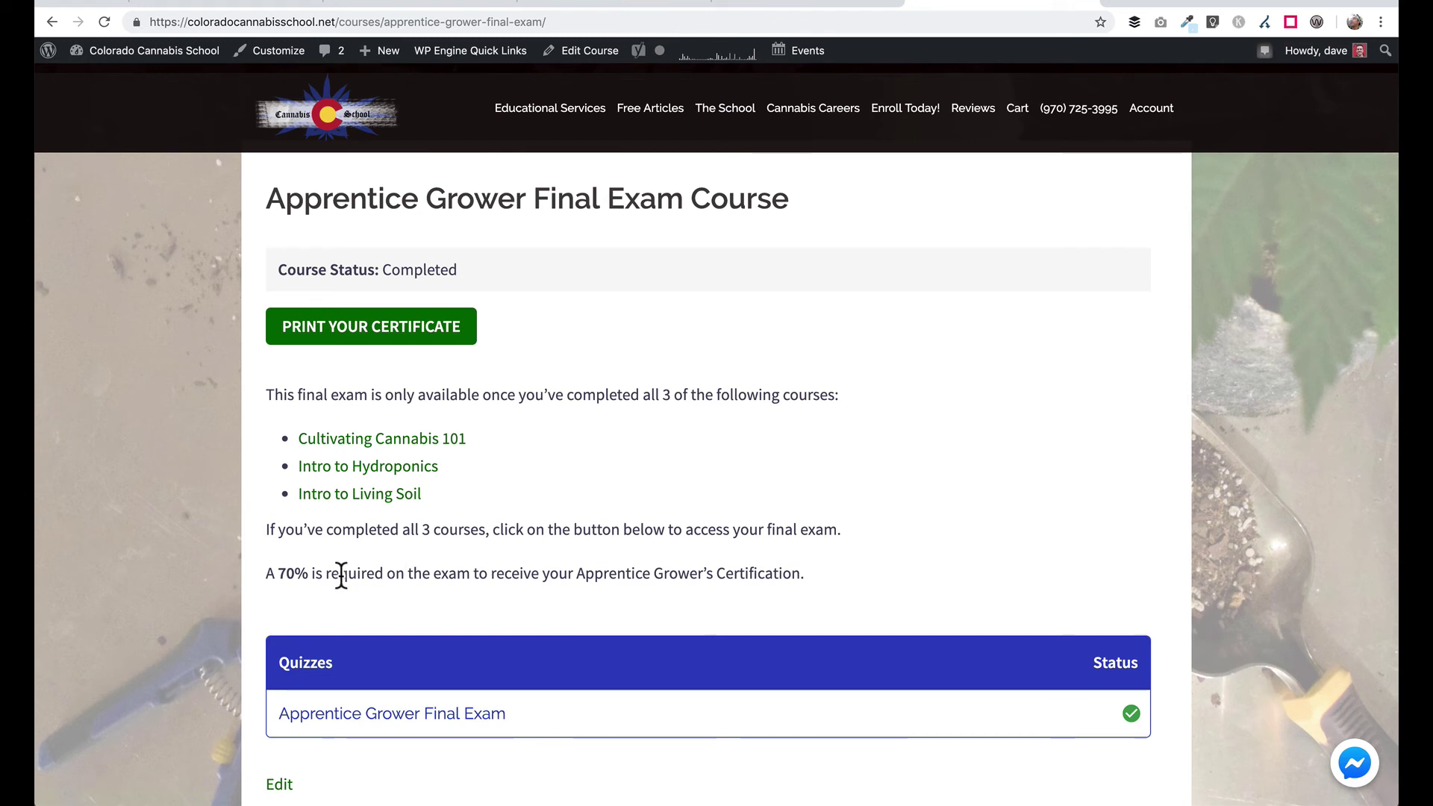
pyautogui.moveTo(291, 572); pyautogui.dragTo(423, 573)
pyautogui.click(423, 572)
pyautogui.scroll(2, 534, 385)
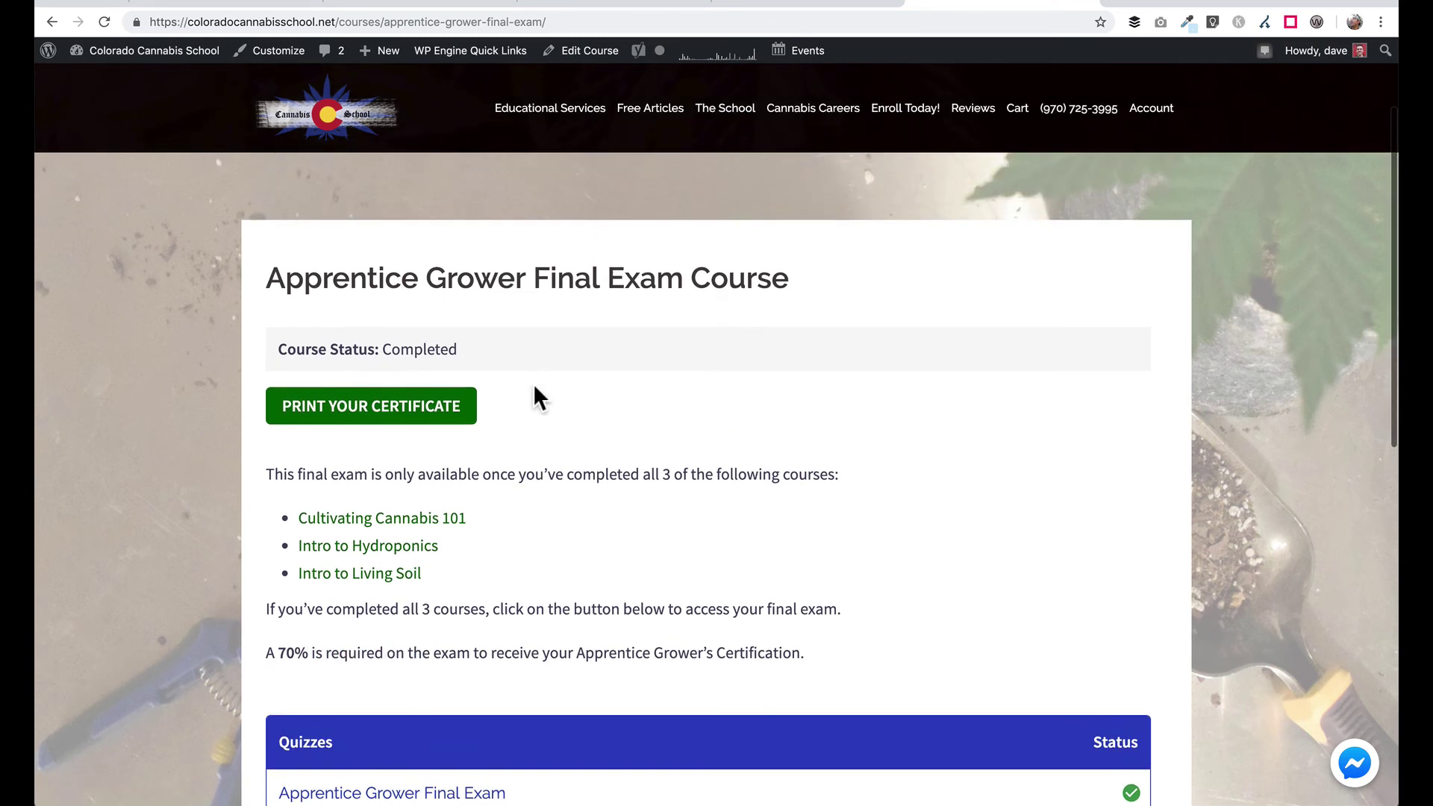
pyautogui.click(419, 407)
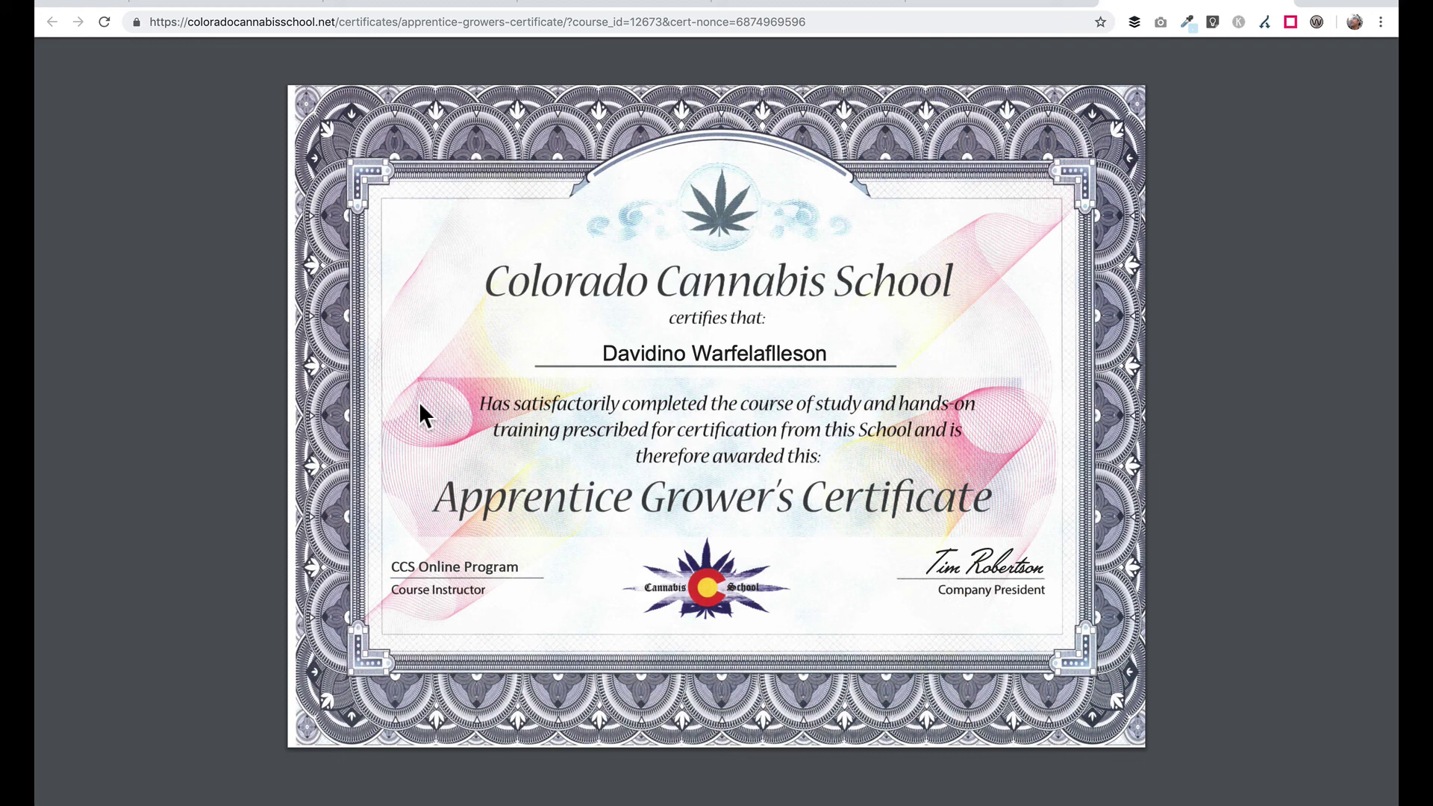
pyautogui.click(1282, 6)
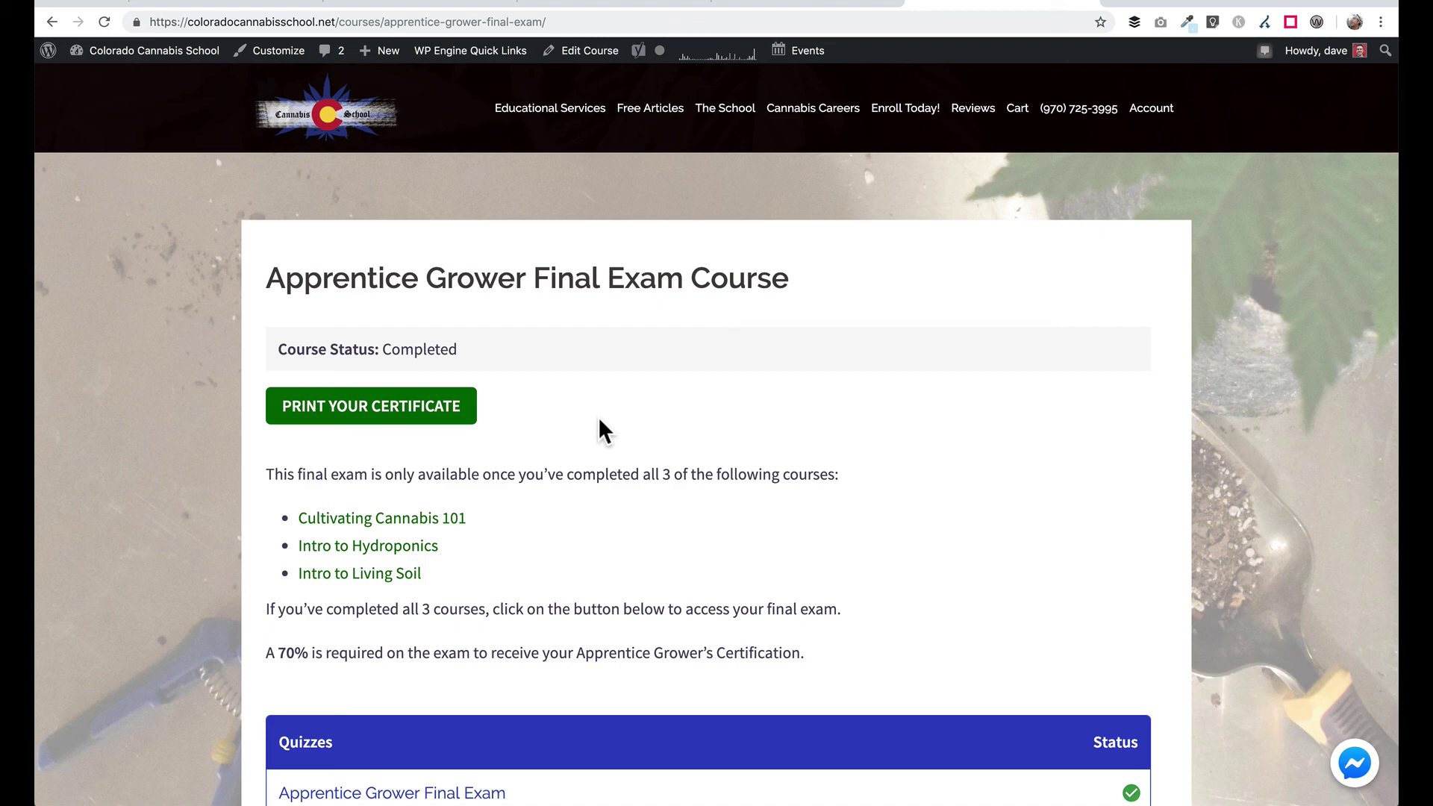